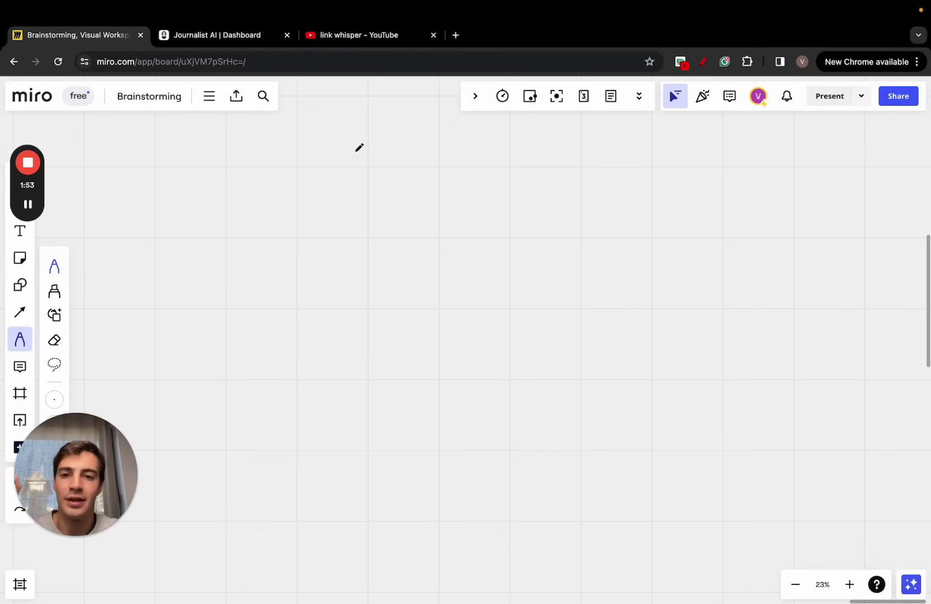
# Sketch a purple article page on the Miro board with a side line and three short link marks.
pyautogui.moveTo(359, 148)
pyautogui.mouseDown()
pyautogui.moveTo(480, 544)
pyautogui.moveTo(692, 293)
pyautogui.moveTo(671, 131)
pyautogui.moveTo(373, 143)
pyautogui.mouseUp()
pyautogui.hscroll(5, 369, 144)
pyautogui.scroll(-2, 369, 144)
pyautogui.moveTo(288, 136)
pyautogui.mouseDown()
pyautogui.moveTo(294, 430)
pyautogui.moveTo(284, 473)
pyautogui.mouseUp()
pyautogui.moveTo(352, 299); pyautogui.dragTo(444, 299)
pyautogui.moveTo(558, 168); pyautogui.dragTo(611, 167)
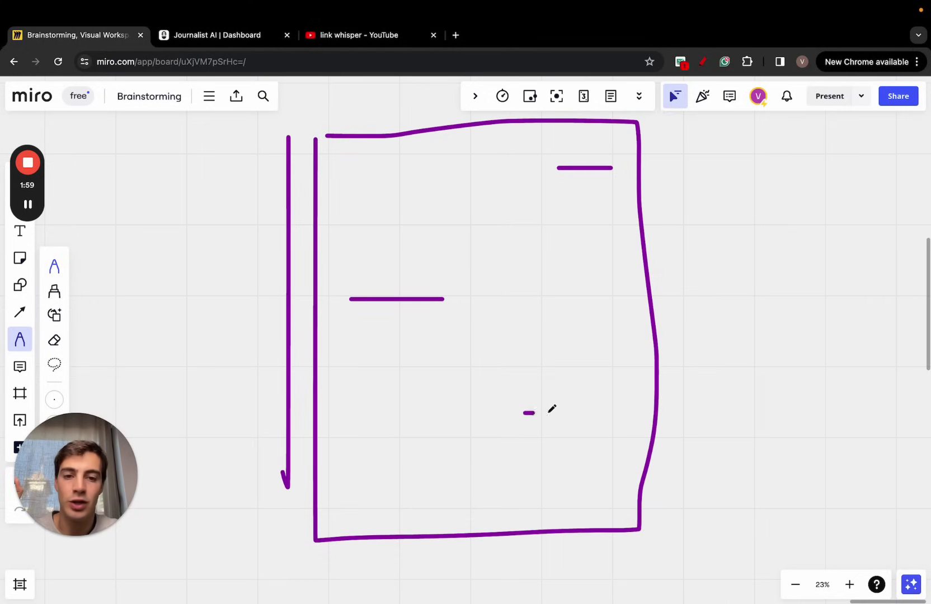
pyautogui.moveTo(354, 493); pyautogui.dragTo(396, 493)
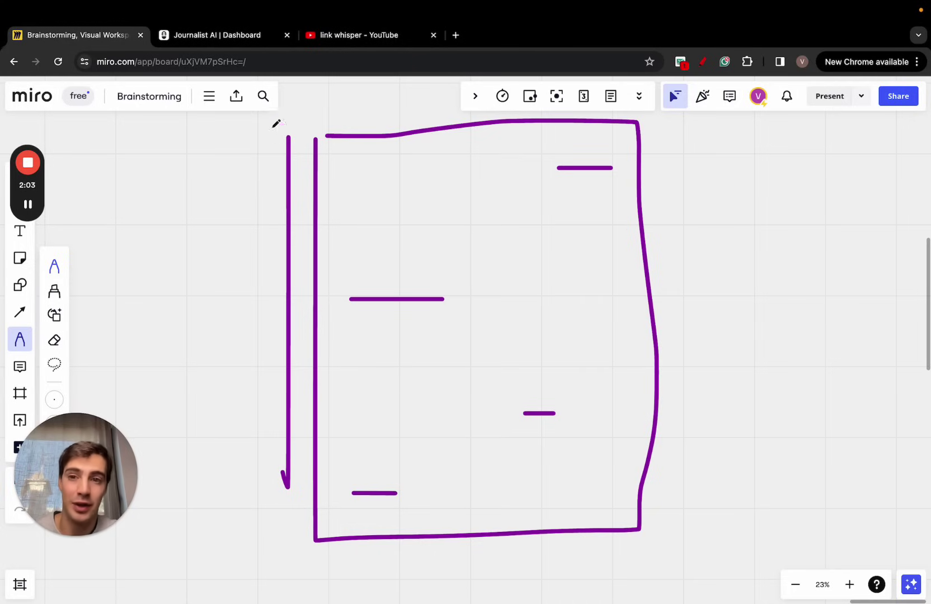
# Switch from Miro to the Journalist AI dashboard tab.
pyautogui.click(215, 41)
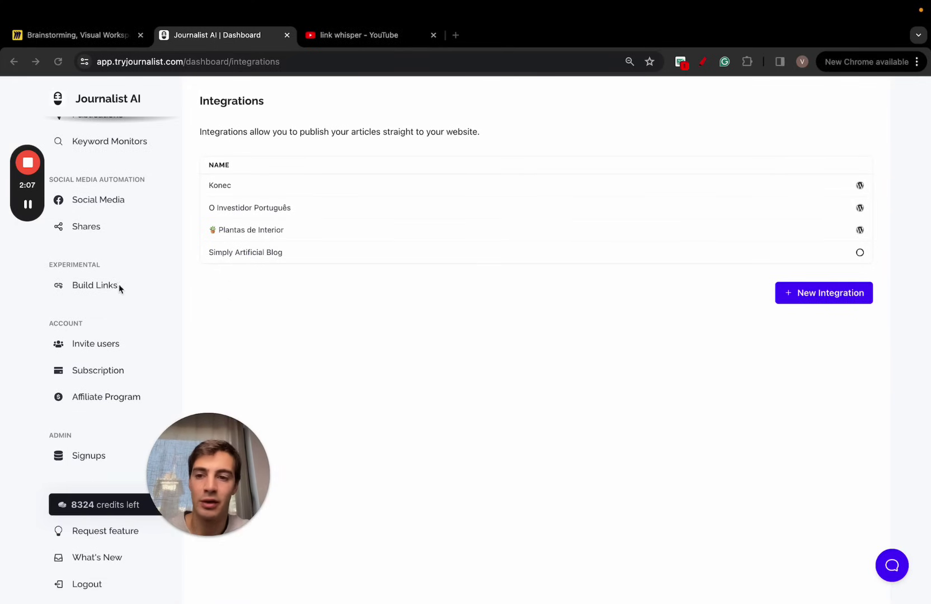
# Start Build Links and choose the Konec website from the connected sites.
pyautogui.click(94, 286)
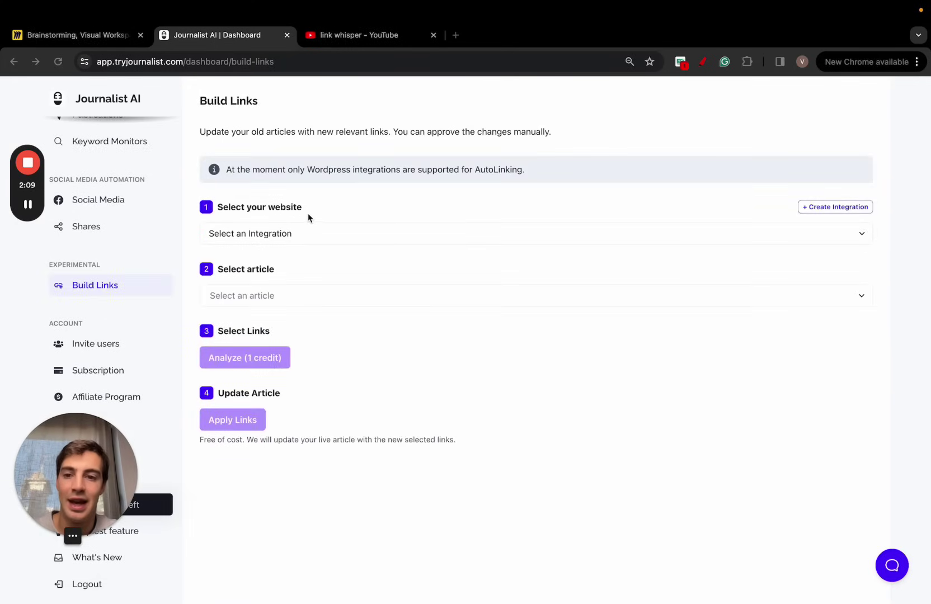
pyautogui.click(302, 232)
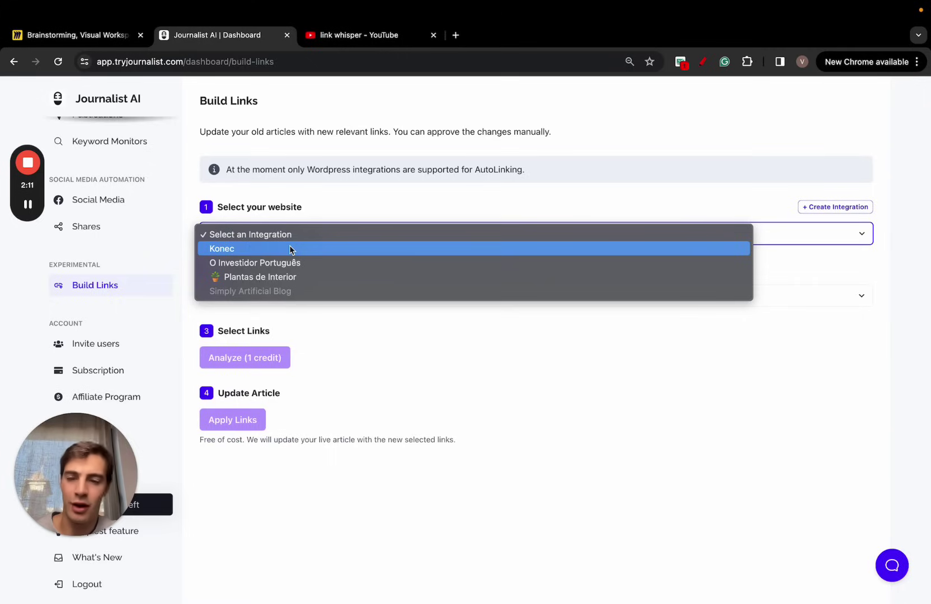
pyautogui.click(290, 249)
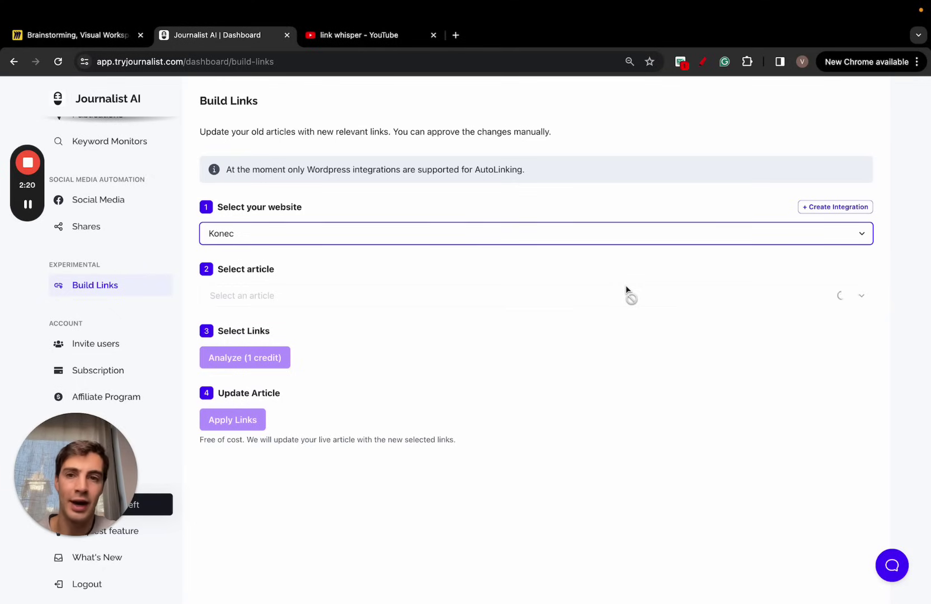
# From Konec's articles, open Golden Retriever Grooming 101 in a new tab.
pyautogui.click(591, 296)
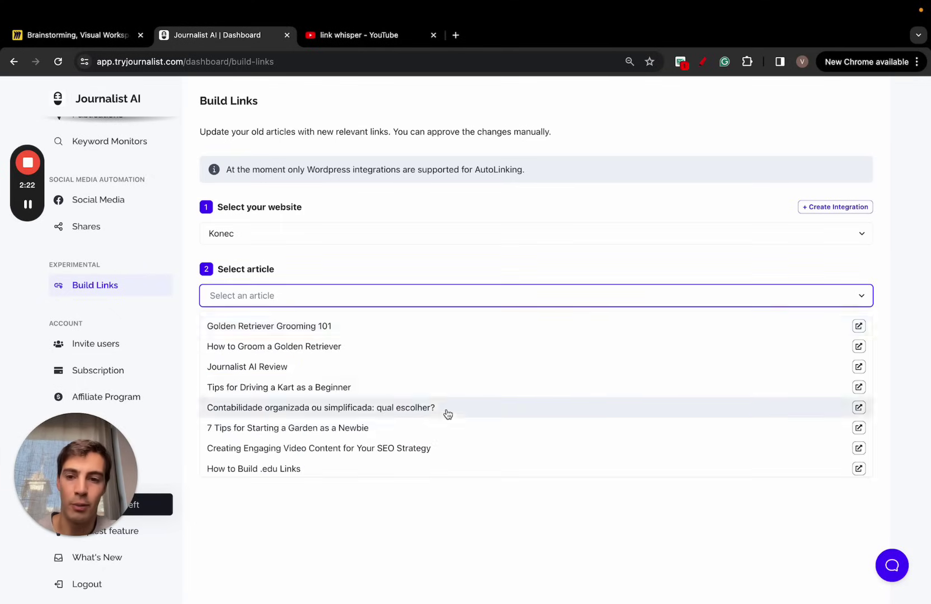
pyautogui.scroll(-2, 446, 415)
pyautogui.scroll(2, 449, 364)
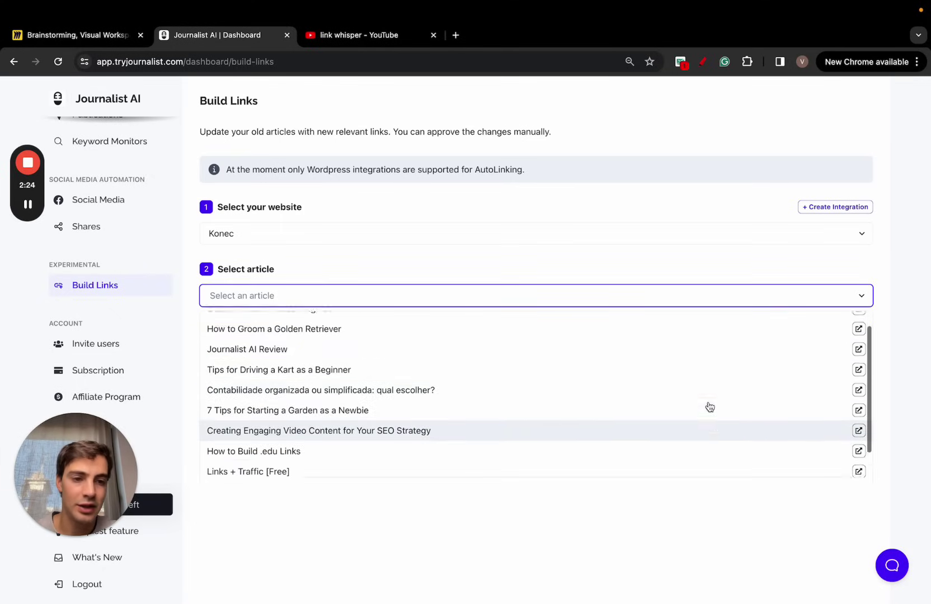
pyautogui.click(858, 327)
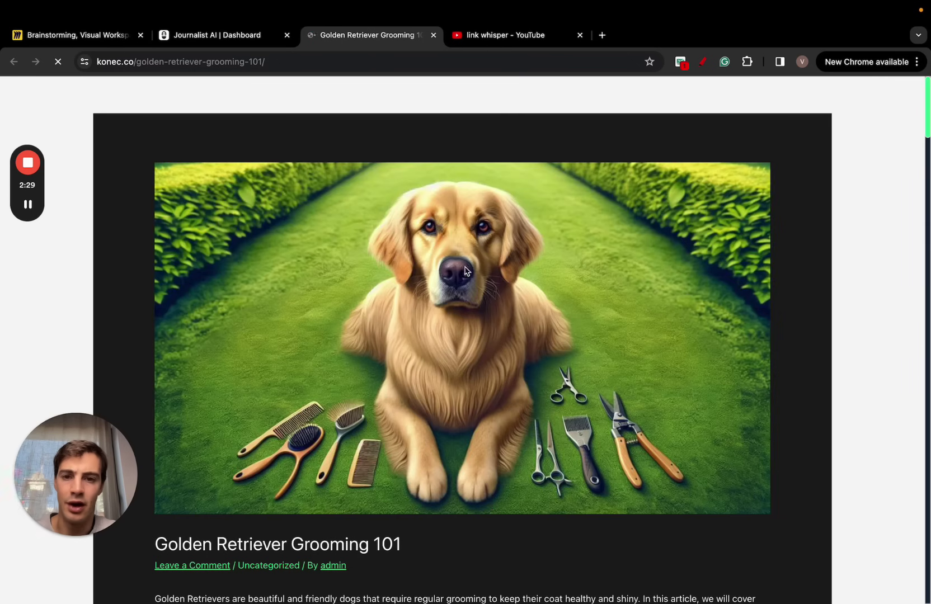
pyautogui.scroll(-3, 563, 283)
pyautogui.scroll(-4, 563, 283)
pyautogui.scroll(-3, 561, 281)
pyautogui.scroll(-3, 561, 281)
pyautogui.scroll(-1, 623, 276)
pyautogui.scroll(-4, 628, 225)
pyautogui.scroll(-5, 553, 306)
pyautogui.scroll(-10, 470, 386)
pyautogui.scroll(-10, 470, 390)
pyautogui.scroll(-5, 470, 390)
pyautogui.scroll(10, 471, 390)
pyautogui.scroll(2, 471, 389)
pyautogui.scroll(3, 471, 389)
pyautogui.scroll(1, 471, 390)
pyautogui.scroll(-10, 470, 390)
pyautogui.scroll(-8, 471, 389)
pyautogui.scroll(-1, 471, 389)
pyautogui.scroll(-4, 470, 389)
pyautogui.moveTo(419, 177); pyautogui.dragTo(489, 179)
pyautogui.scroll(1, 489, 179)
pyautogui.scroll(1, 489, 179)
# Analyze Golden Retriever Grooming 101 for 1 credit, checking the live article while suggestions load.
pyautogui.click(221, 35)
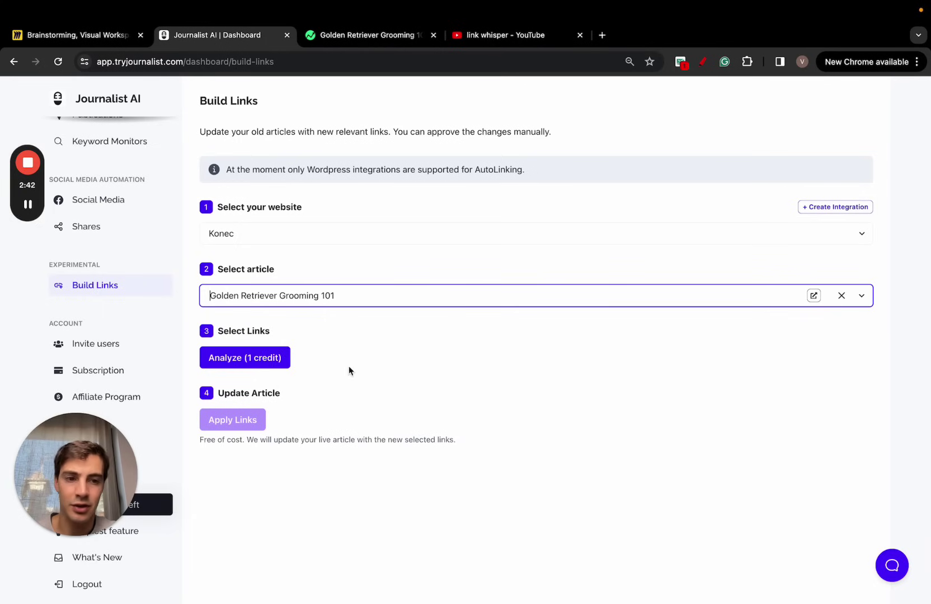
pyautogui.click(243, 365)
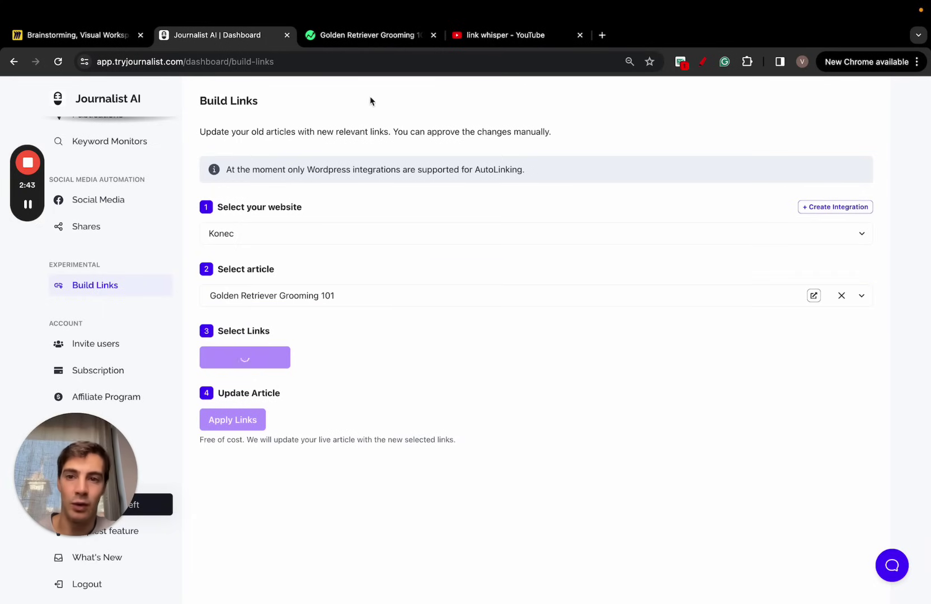
pyautogui.click(360, 38)
pyautogui.scroll(-10, 360, 271)
pyautogui.scroll(15, 361, 274)
pyautogui.scroll(5, 362, 275)
pyautogui.scroll(5, 349, 233)
pyautogui.scroll(5, 327, 182)
pyautogui.click(250, 46)
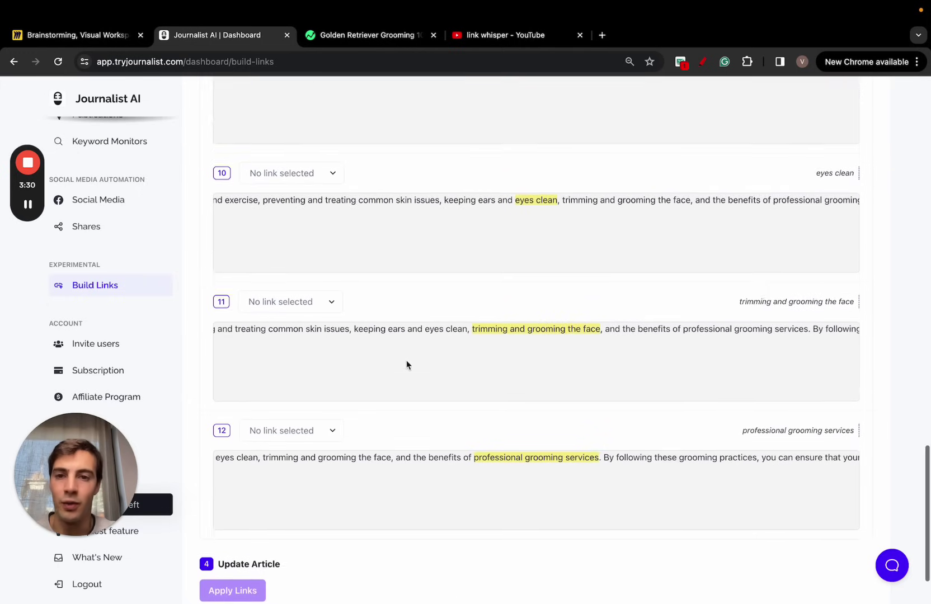
pyautogui.scroll(5, 406, 361)
pyautogui.scroll(2, 405, 361)
pyautogui.scroll(3, 406, 360)
pyautogui.scroll(2, 406, 360)
pyautogui.scroll(-4, 405, 360)
pyautogui.scroll(-5, 405, 365)
pyautogui.scroll(1, 335, 429)
pyautogui.scroll(6, 333, 432)
pyautogui.scroll(3, 393, 377)
pyautogui.scroll(-2, 393, 378)
pyautogui.scroll(-2, 475, 382)
pyautogui.scroll(-5, 474, 382)
pyautogui.scroll(-1, 475, 381)
pyautogui.scroll(-1, 475, 381)
pyautogui.scroll(-2, 473, 381)
pyautogui.scroll(2, 475, 381)
pyautogui.moveTo(293, 261); pyautogui.dragTo(377, 262)
pyautogui.click(350, 39)
pyautogui.scroll(-2, 180, 381)
pyautogui.scroll(-3, 202, 297)
pyautogui.scroll(-4, 202, 296)
pyautogui.scroll(-7, 203, 297)
pyautogui.scroll(-5, 204, 297)
pyautogui.scroll(-5, 203, 297)
pyautogui.scroll(-5, 204, 296)
pyautogui.scroll(-5, 203, 297)
pyautogui.scroll(-3, 203, 297)
pyautogui.click(257, 47)
pyautogui.tripleClick(272, 262)
pyautogui.press('super+c')
pyautogui.click(361, 37)
pyautogui.press('super+v')
pyautogui.press('Return')
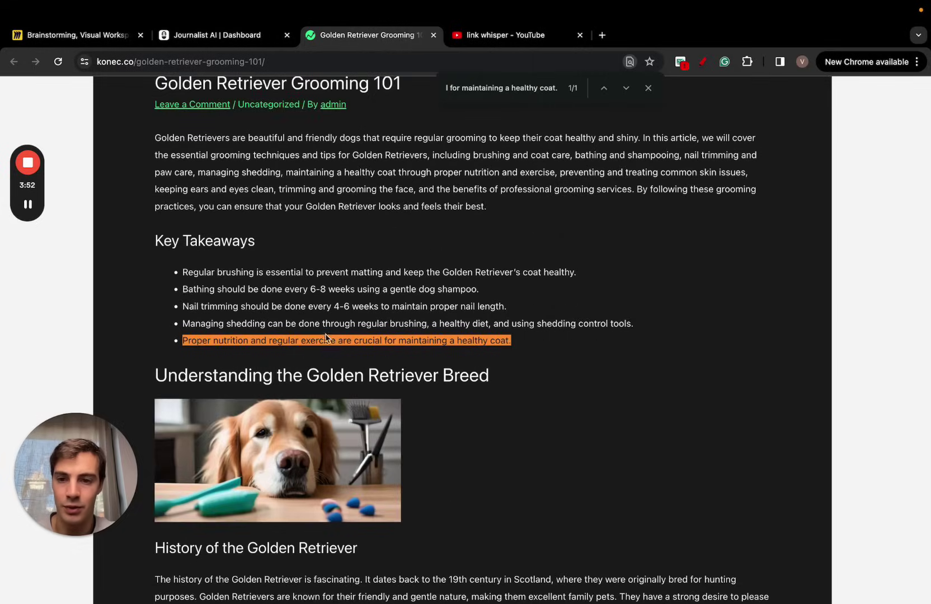
pyautogui.click(234, 41)
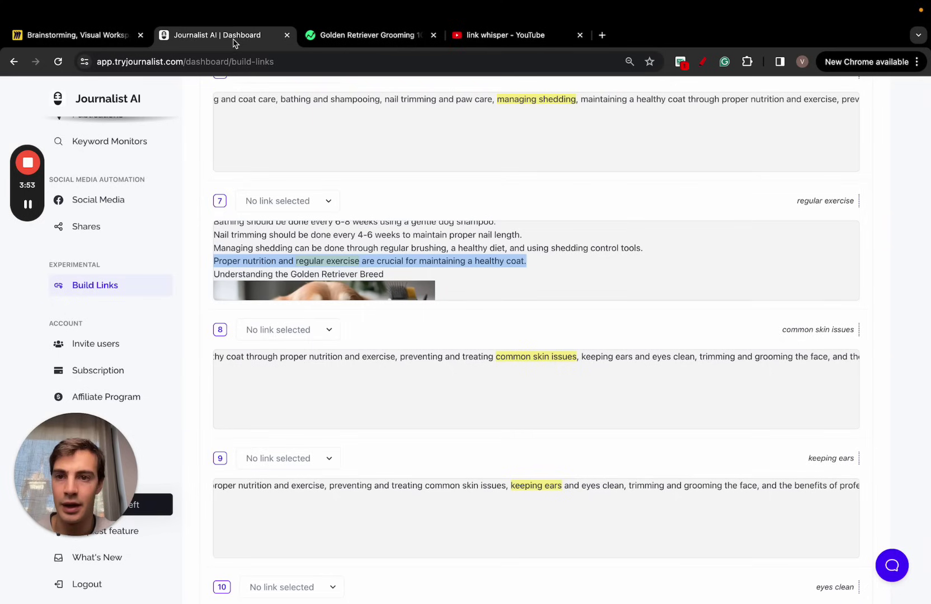
# Preview the mygoldenretrieverpuppies.com exercise article suggested for 'regular exercise' and return to the suggestions.
pyautogui.click(306, 201)
pyautogui.scroll(-1, 327, 306)
pyautogui.scroll(1, 328, 310)
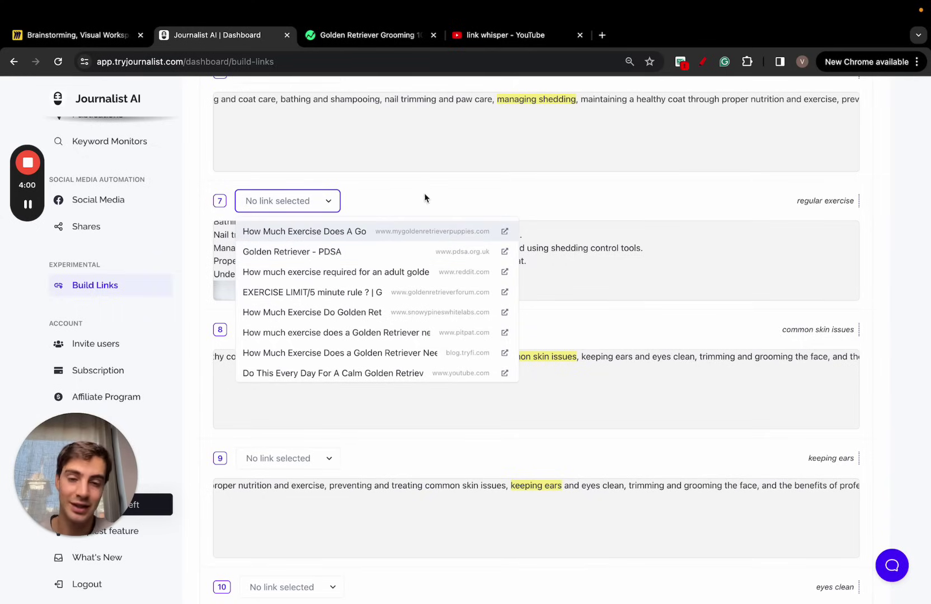
pyautogui.scroll(-2, 339, 309)
pyautogui.scroll(2, 401, 307)
pyautogui.click(500, 236)
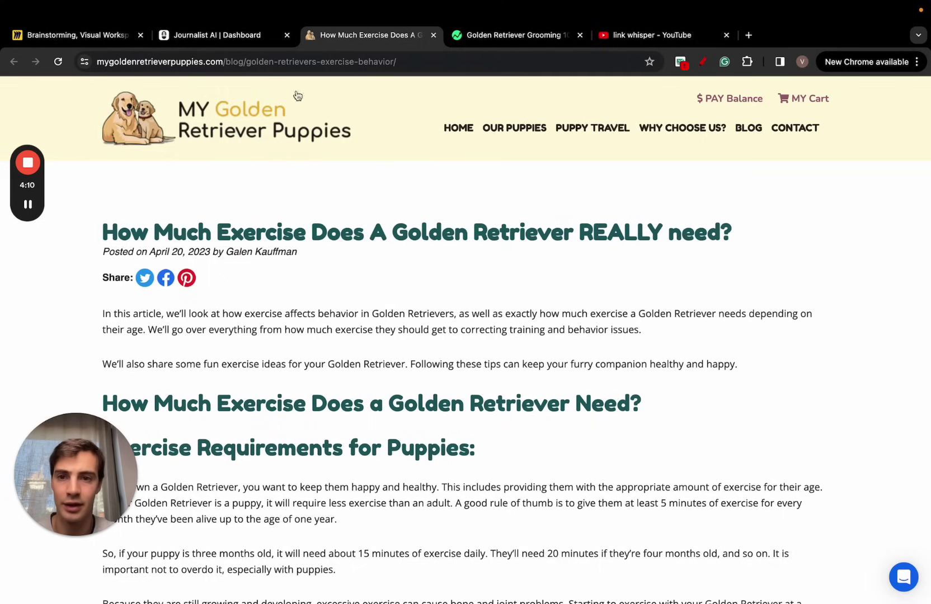
pyautogui.click(225, 37)
# Keep the exercise link on suggestion 7 and apply the chosen links to the live article.
pyautogui.click(306, 261)
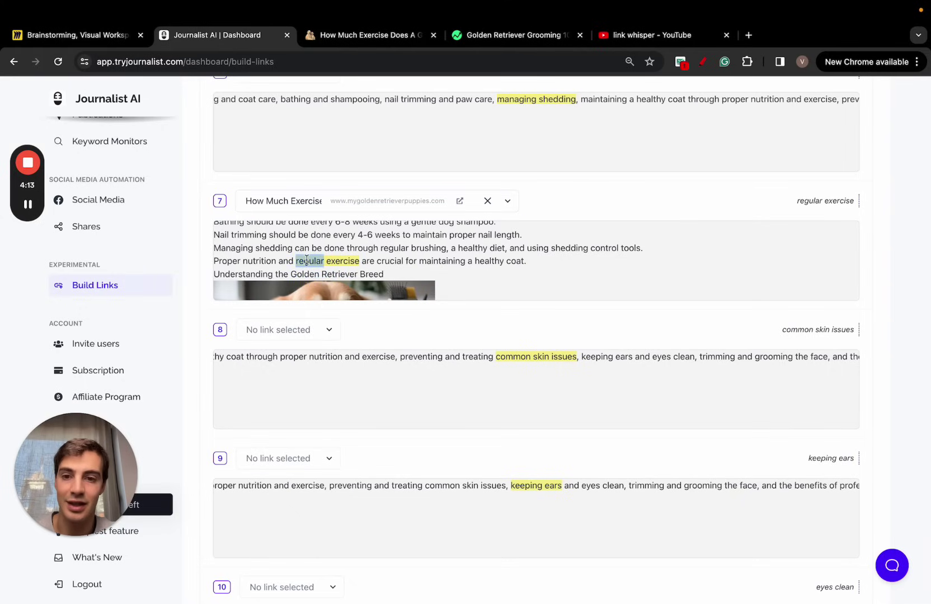
pyautogui.click(377, 208)
pyautogui.click(343, 234)
pyautogui.scroll(-2, 342, 255)
pyautogui.scroll(-6, 345, 203)
pyautogui.click(229, 509)
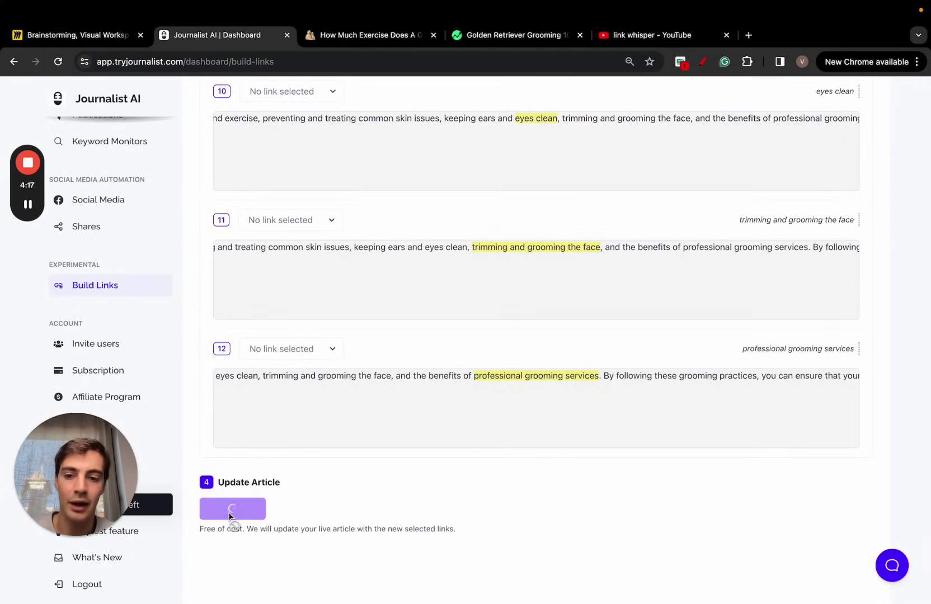
# Check the live konec.co grooming article, dismissing its signup popup, then return to the results.
pyautogui.click(385, 38)
pyautogui.click(266, 34)
pyautogui.scroll(2, 325, 145)
pyautogui.scroll(5, 326, 146)
pyautogui.click(371, 35)
pyautogui.click(489, 142)
pyautogui.click(502, 34)
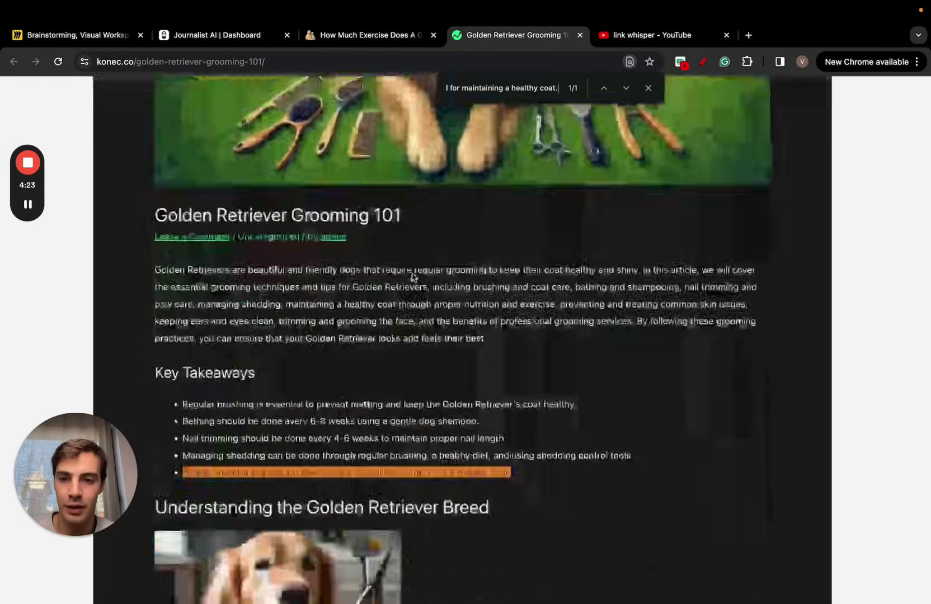
pyautogui.scroll(-10, 412, 276)
pyautogui.scroll(-3, 412, 276)
pyautogui.scroll(-10, 412, 277)
pyautogui.scroll(-10, 412, 277)
pyautogui.scroll(5, 412, 273)
pyautogui.scroll(1, 386, 278)
pyautogui.click(360, 34)
pyautogui.click(240, 36)
pyautogui.scroll(-1, 384, 269)
# Copy the 'Understanding the Golden Retriever Breed' heading text from the suggestions.
pyautogui.hotkey('ctrl', '-')
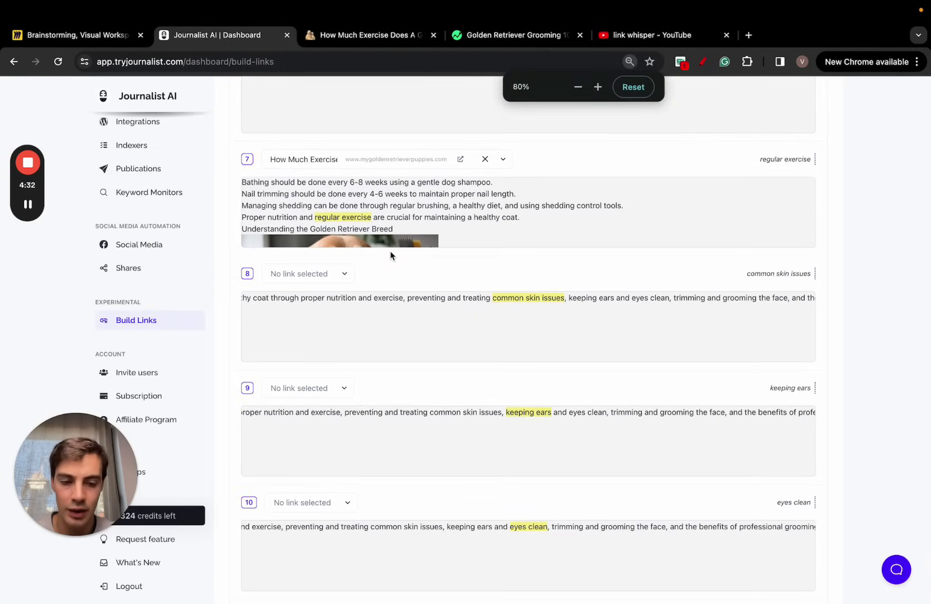
pyautogui.hotkey('ctrl', '+')
pyautogui.moveTo(390, 247); pyautogui.dragTo(238, 248)
pyautogui.hotkey('ctrl', 'c')
# Find the copied heading in the live grooming article and select the Proper nutrition takeaway sentence.
pyautogui.click(376, 36)
pyautogui.click(458, 36)
pyautogui.hotkey('ctrl', 'f')
pyautogui.hotkey('ctrl', 'v')
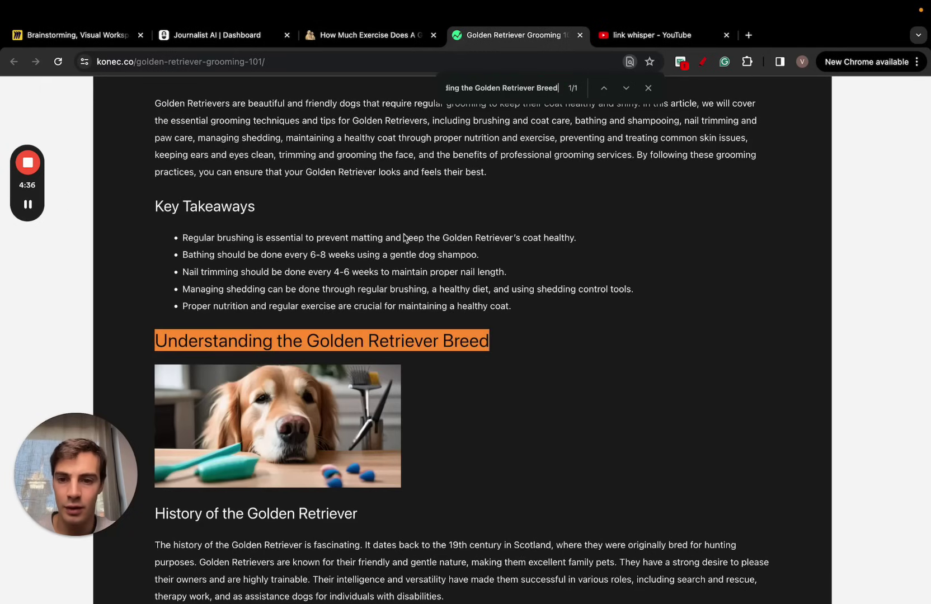
pyautogui.scroll(-3, 406, 239)
pyautogui.scroll(2, 402, 239)
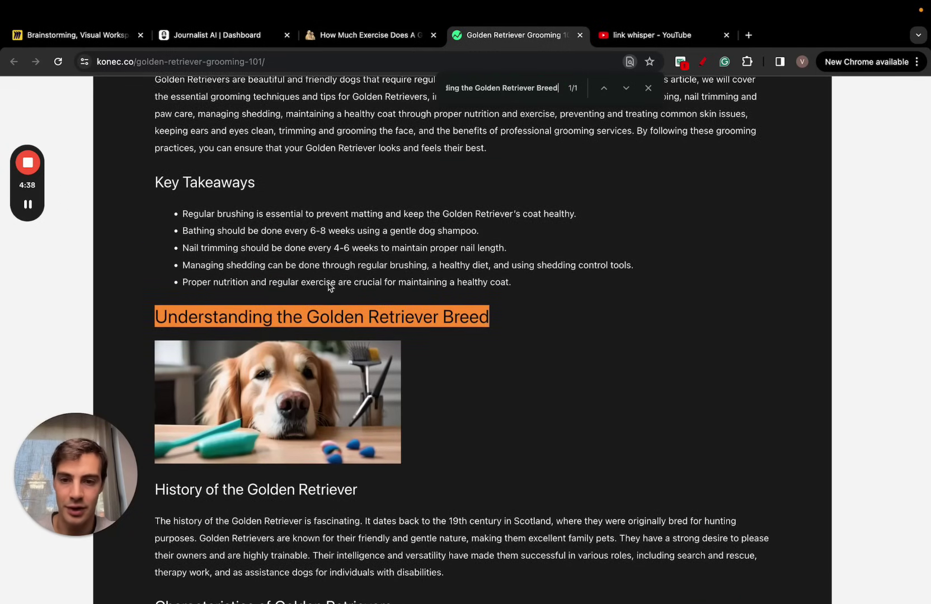
pyautogui.tripleClick(294, 286)
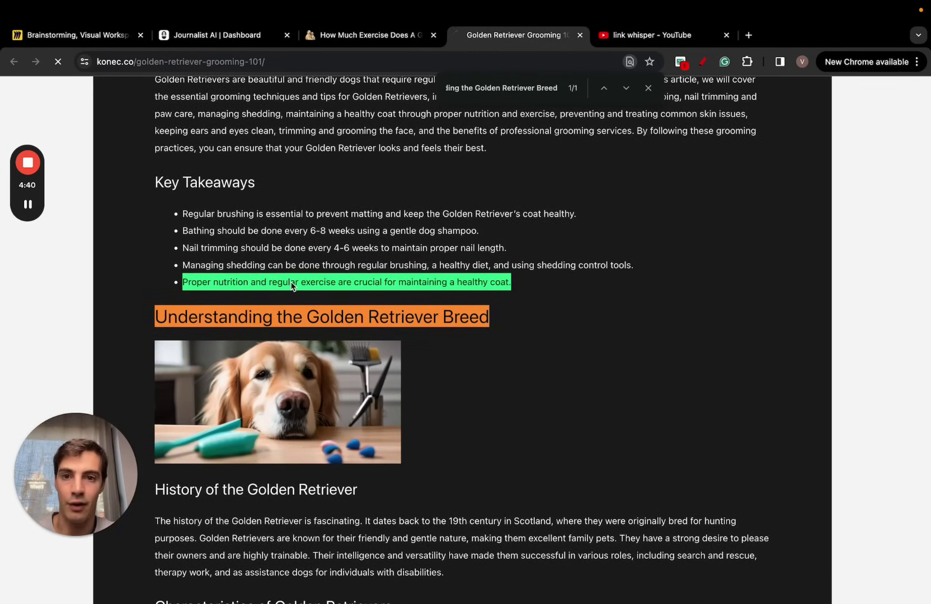
pyautogui.press('Escape')
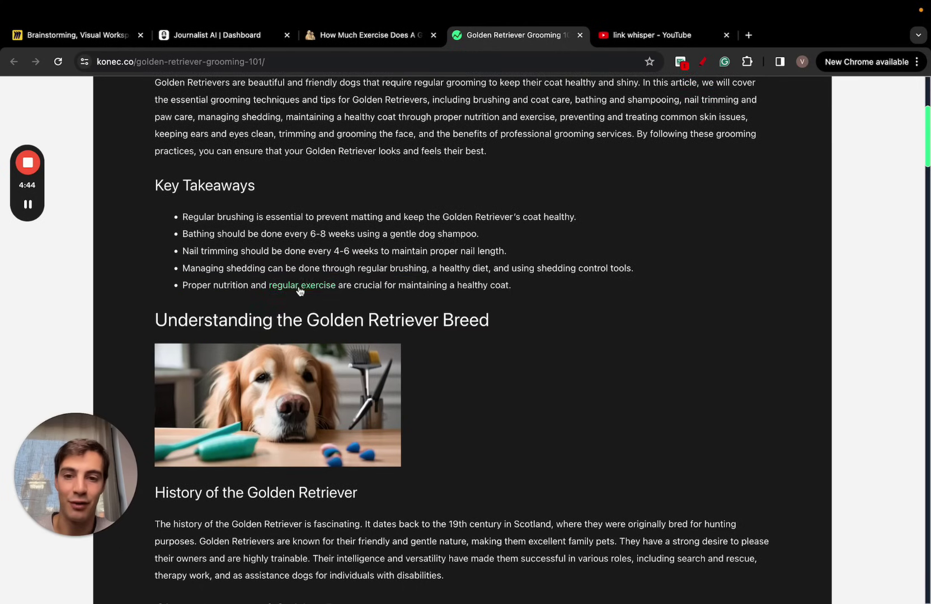
# Follow the 'regular exercise' link to the exercise article, then return to the Journalist AI dashboard.
pyautogui.keyDown('super'); pyautogui.click(304, 286); pyautogui.keyUp('super')
pyautogui.click(624, 40)
pyautogui.click(191, 34)
pyautogui.scroll(-1, 320, 339)
pyautogui.scroll(-1, 354, 322)
pyautogui.scroll(-1, 371, 313)
# Attach the goldenretrieverforum.com article to suggestion 11 and the reddit groomer thread to suggestion 12.
pyautogui.click(311, 208)
pyautogui.scroll(-2, 336, 294)
pyautogui.click(305, 316)
pyautogui.click(304, 413)
pyautogui.scroll(-3, 298, 358)
pyautogui.click(294, 349)
pyautogui.scroll(-2, 378, 408)
pyautogui.click(417, 415)
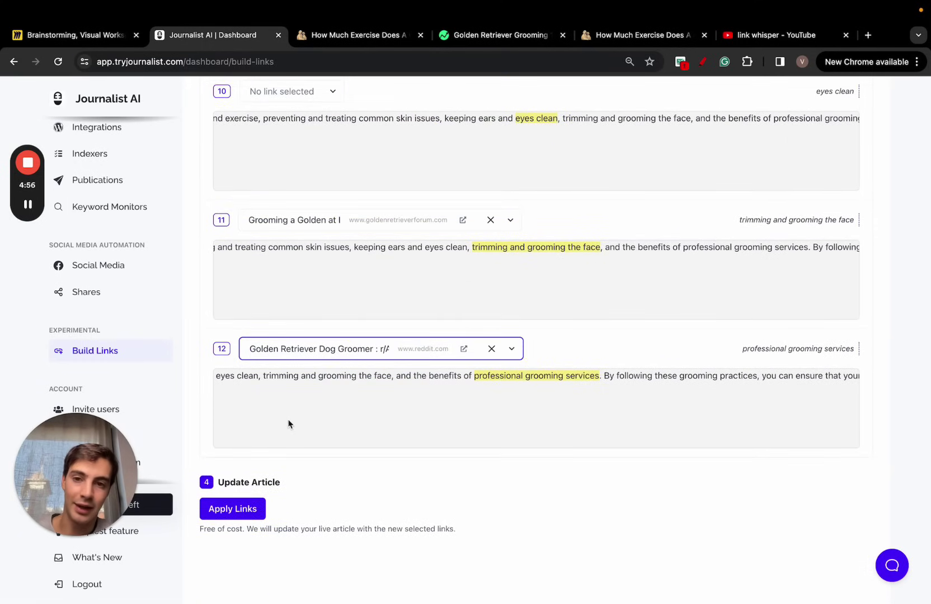
pyautogui.scroll(10, 288, 425)
pyautogui.scroll(10, 288, 425)
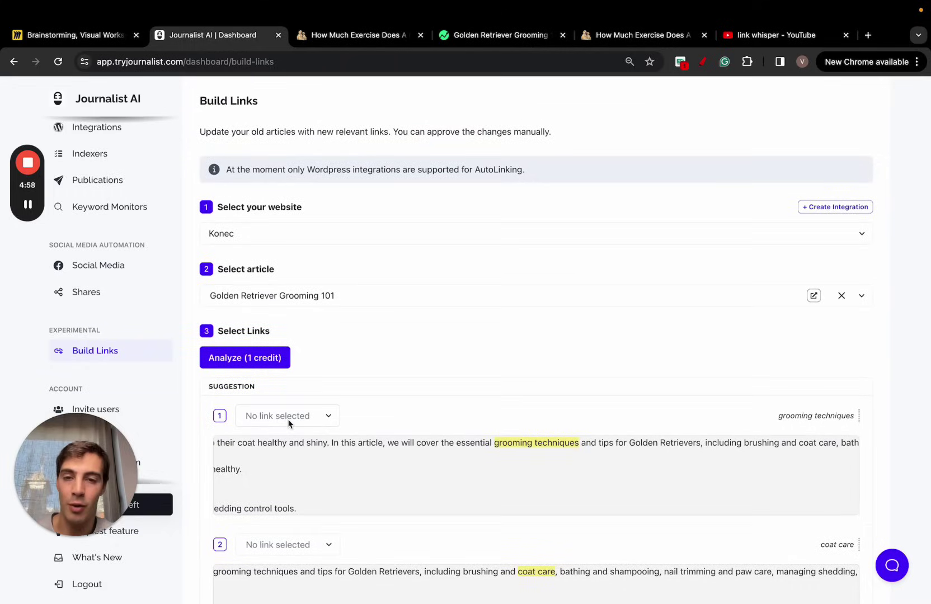
# Confirm Golden Retriever Grooming 101 stays selected as the article to update.
pyautogui.click(397, 297)
pyautogui.scroll(-2, 359, 469)
pyautogui.scroll(2, 380, 355)
pyautogui.click(403, 262)
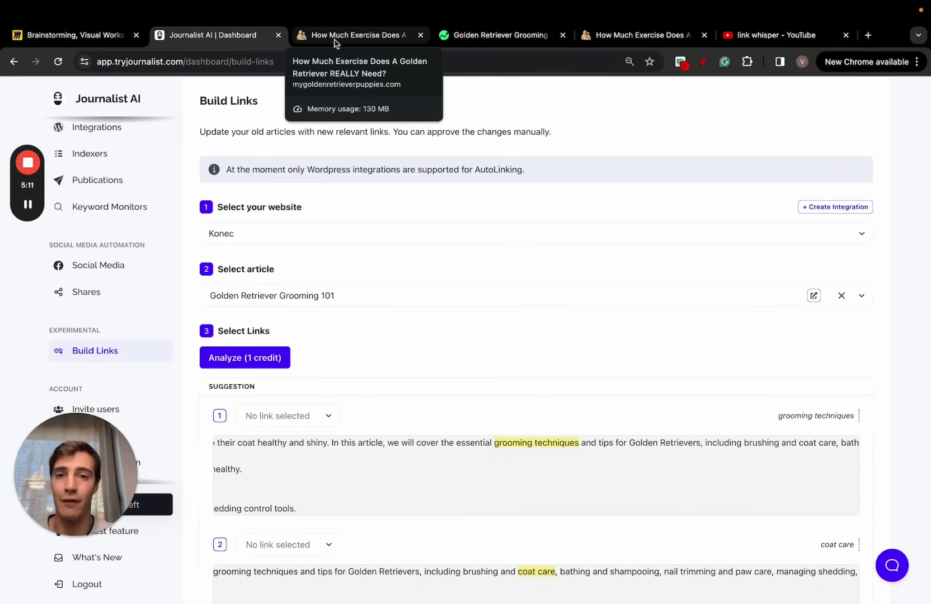
pyautogui.click(454, 44)
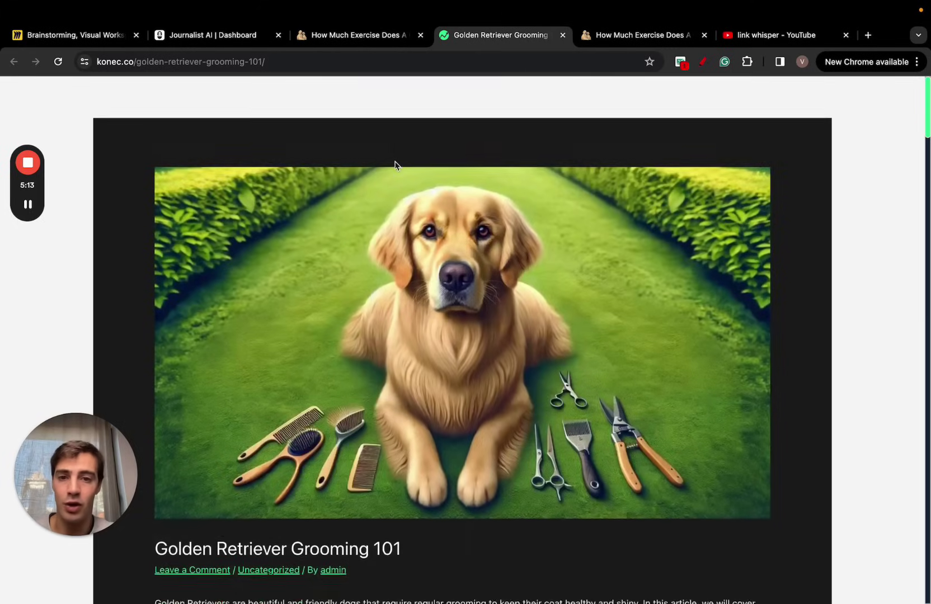
pyautogui.scroll(-10, 395, 165)
pyautogui.scroll(-10, 395, 165)
pyautogui.scroll(-10, 395, 165)
pyautogui.scroll(-10, 395, 165)
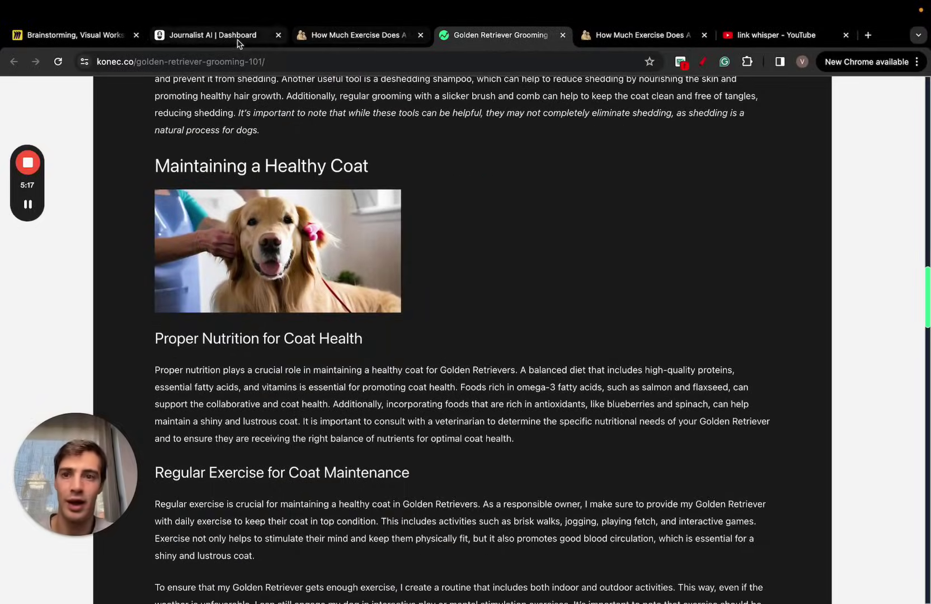
pyautogui.click(240, 42)
pyautogui.scroll(5, 122, 150)
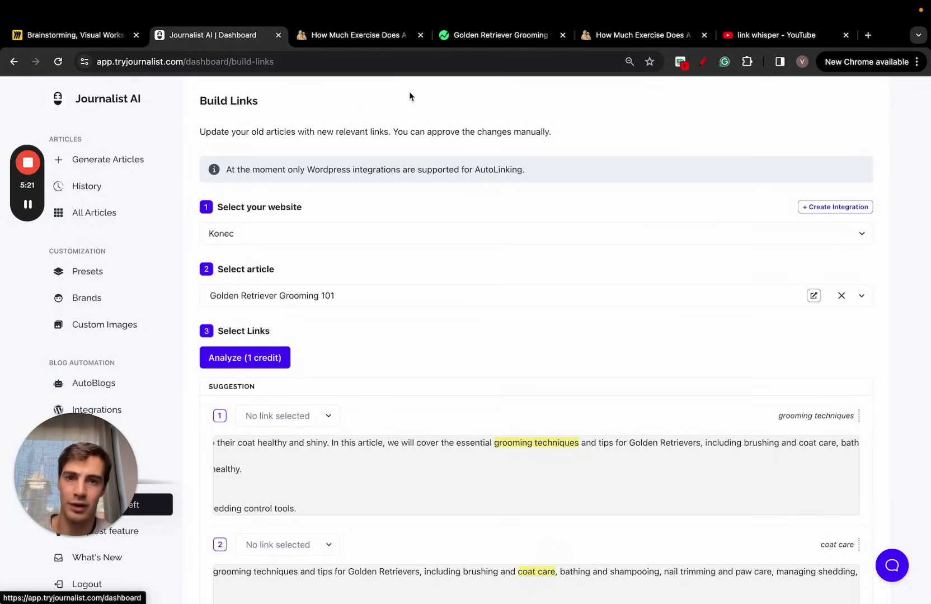
# On Generate Articles, glance at Images settings and enable Connect to Web under Knowledge.
pyautogui.click(131, 164)
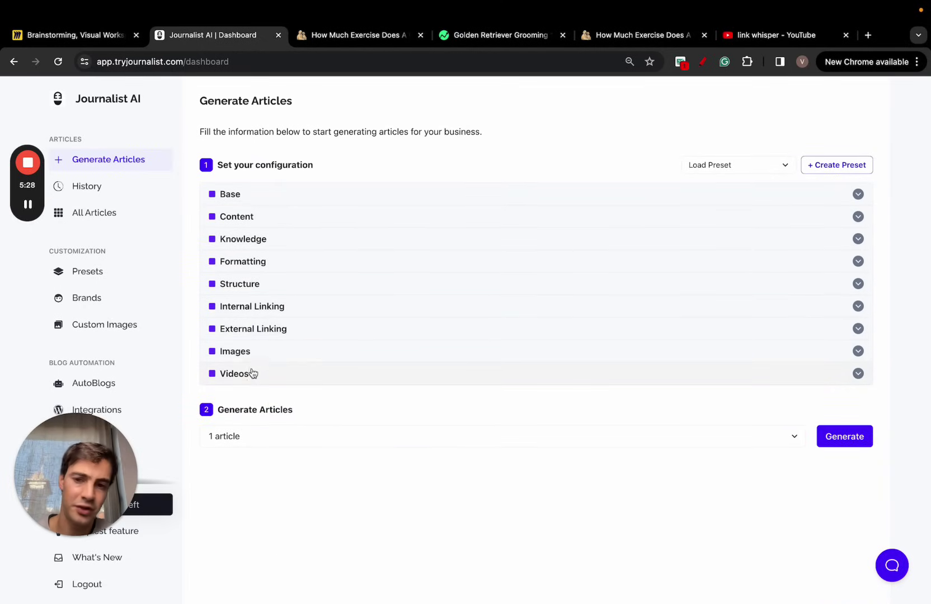
pyautogui.click(267, 350)
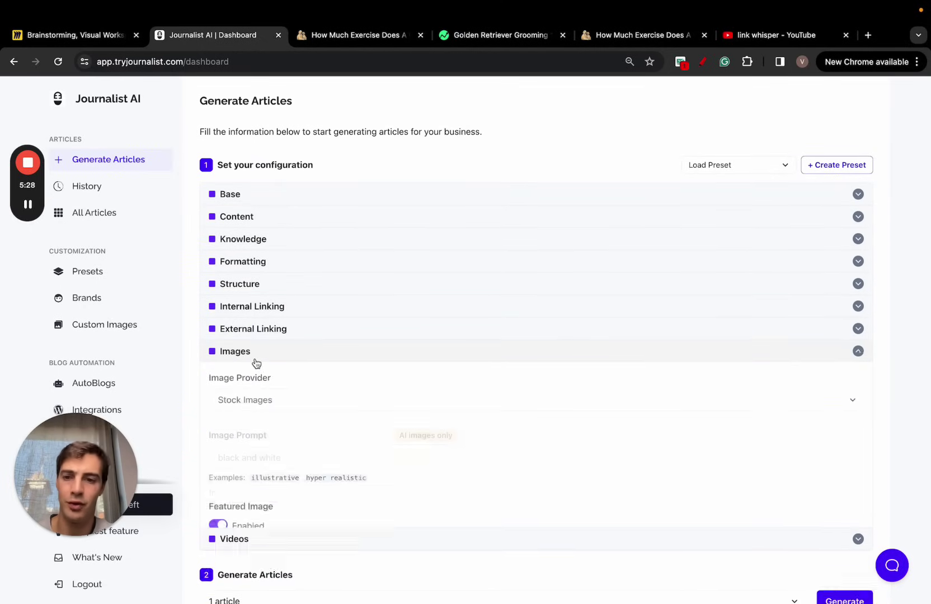
pyautogui.click(267, 244)
pyautogui.click(216, 284)
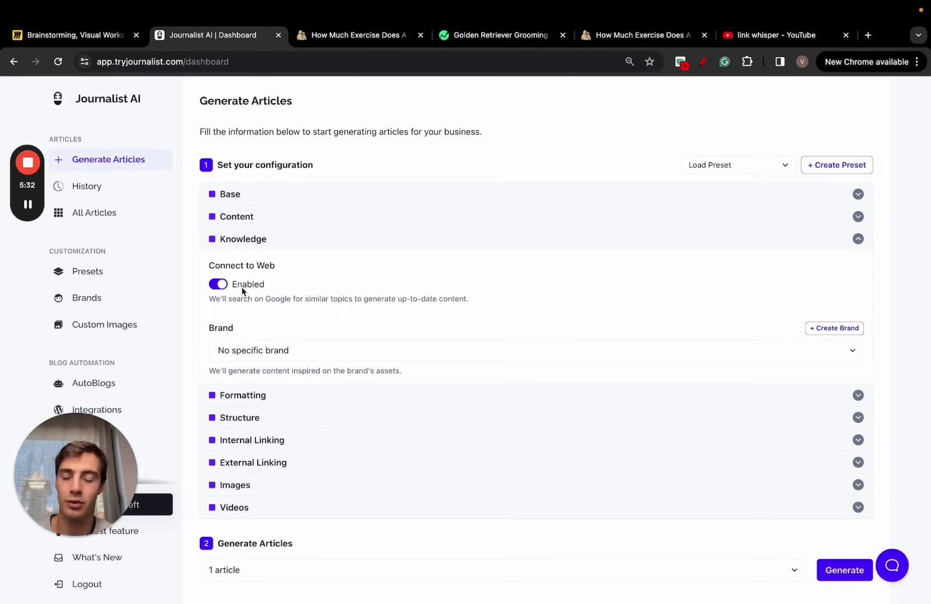
pyautogui.scroll(-2, 204, 240)
pyautogui.scroll(-3, 153, 288)
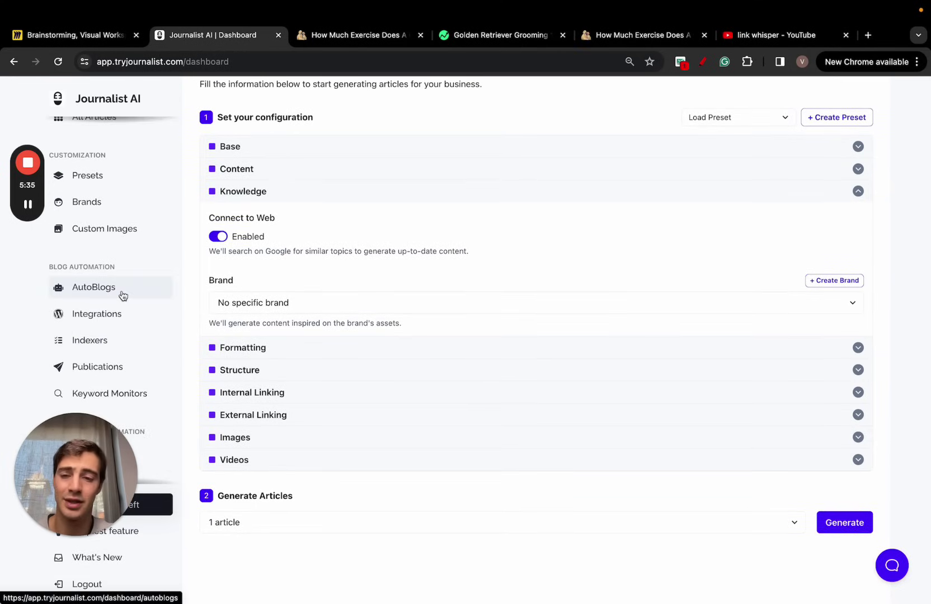
# Review the Shopify, Ghost, Wix and Blogger integration fields, then go to AutoBlogs.
pyautogui.click(121, 313)
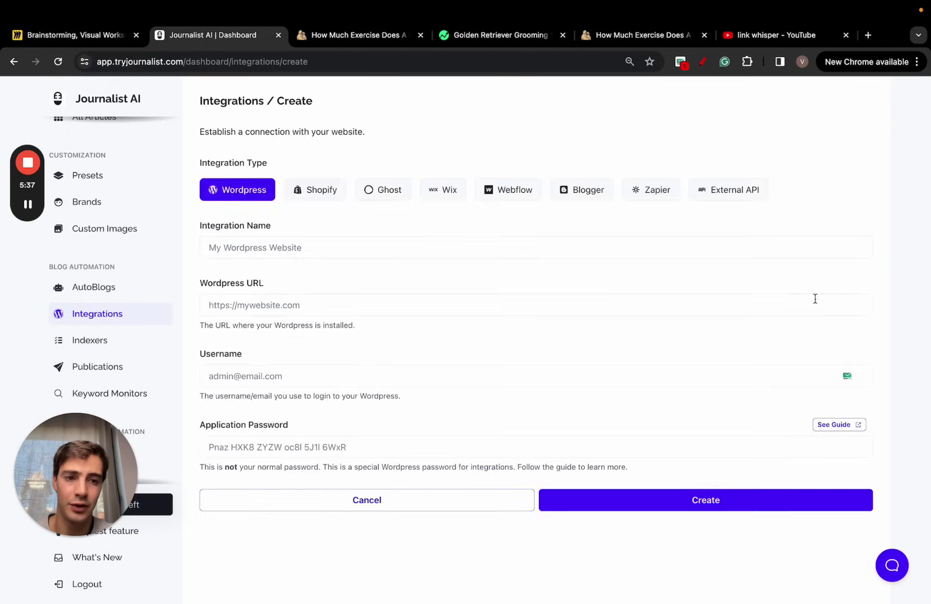
pyautogui.click(296, 189)
pyautogui.click(381, 189)
pyautogui.click(444, 190)
pyautogui.click(580, 190)
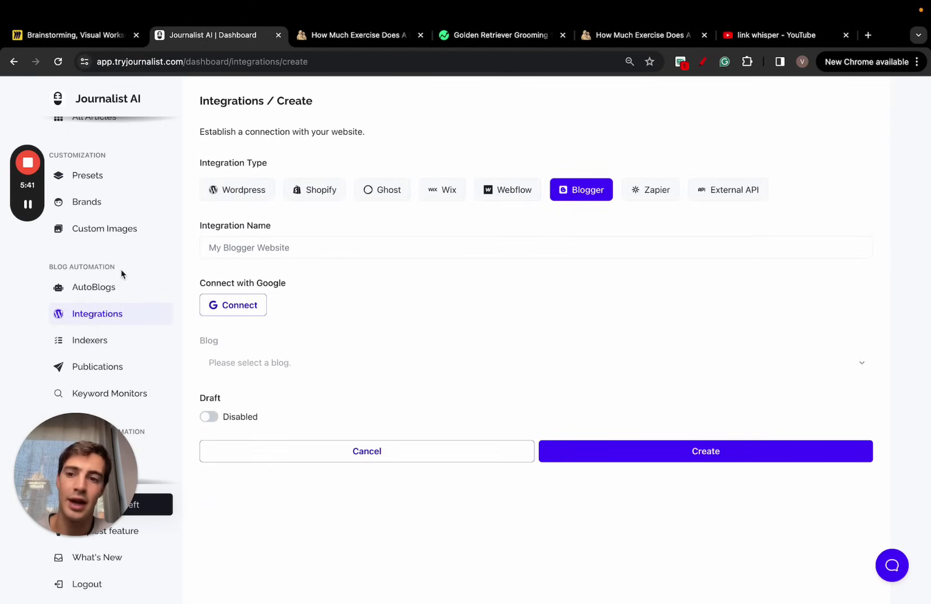
pyautogui.click(136, 285)
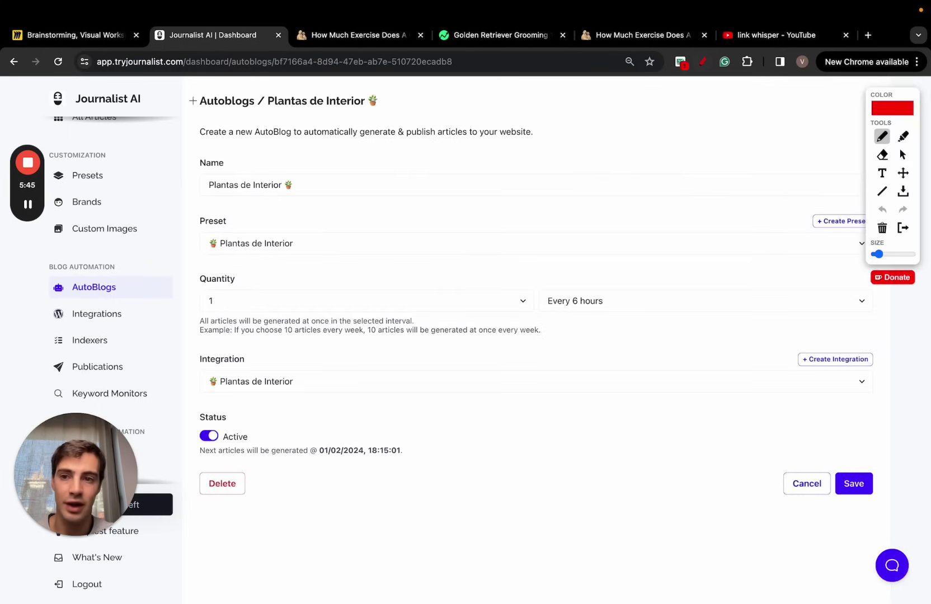
# Set the Plantas de Interior autoblog quantity to 80 articles, keeping publishing every 6 hours.
pyautogui.moveTo(73, 113)
pyautogui.mouseDown()
pyautogui.moveTo(132, 114)
pyautogui.moveTo(366, 298)
pyautogui.mouseUp()
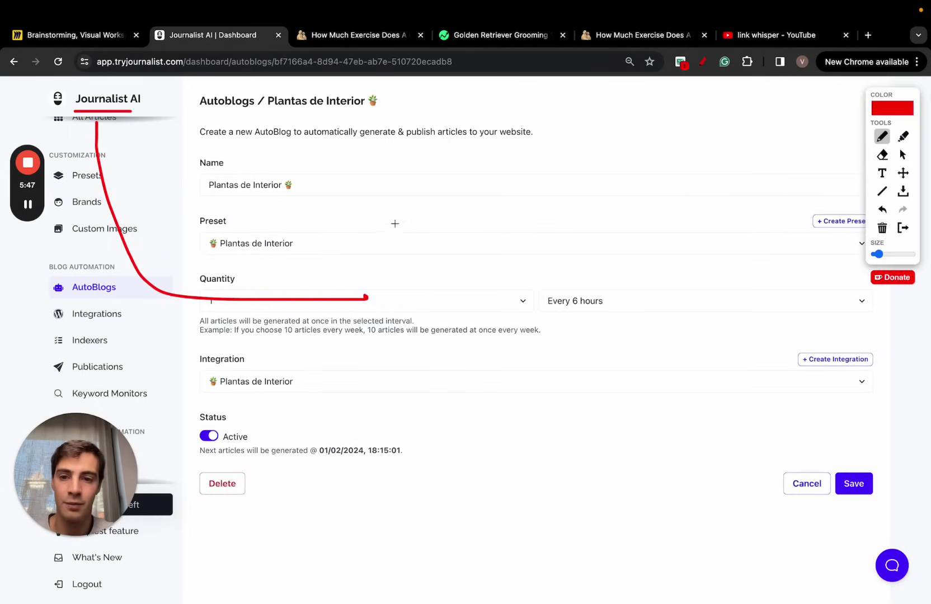
pyautogui.moveTo(395, 223)
pyautogui.mouseDown()
pyautogui.moveTo(528, 284)
pyautogui.moveTo(442, 191)
pyautogui.mouseUp()
pyautogui.click(903, 154)
pyautogui.click(321, 303)
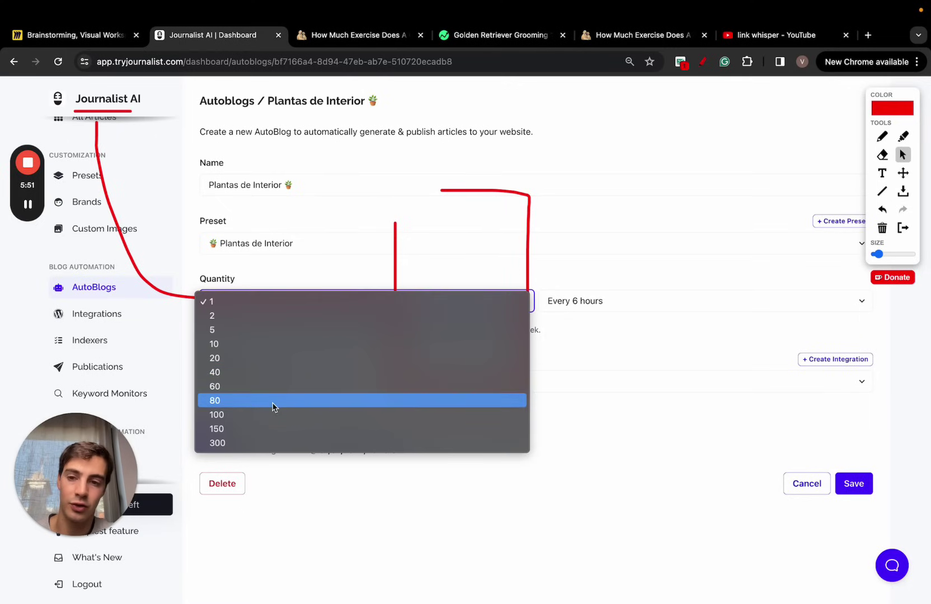
pyautogui.click(636, 336)
pyautogui.click(573, 312)
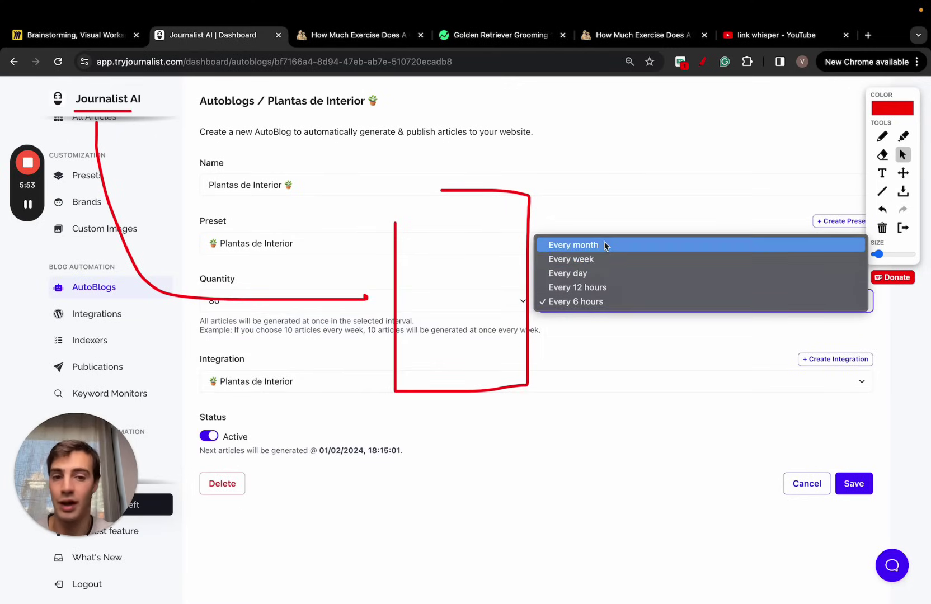
pyautogui.click(882, 136)
# Annotate the autoblog form with red sketches explaining how articles flow to the site.
pyautogui.moveTo(179, 237); pyautogui.dragTo(211, 271)
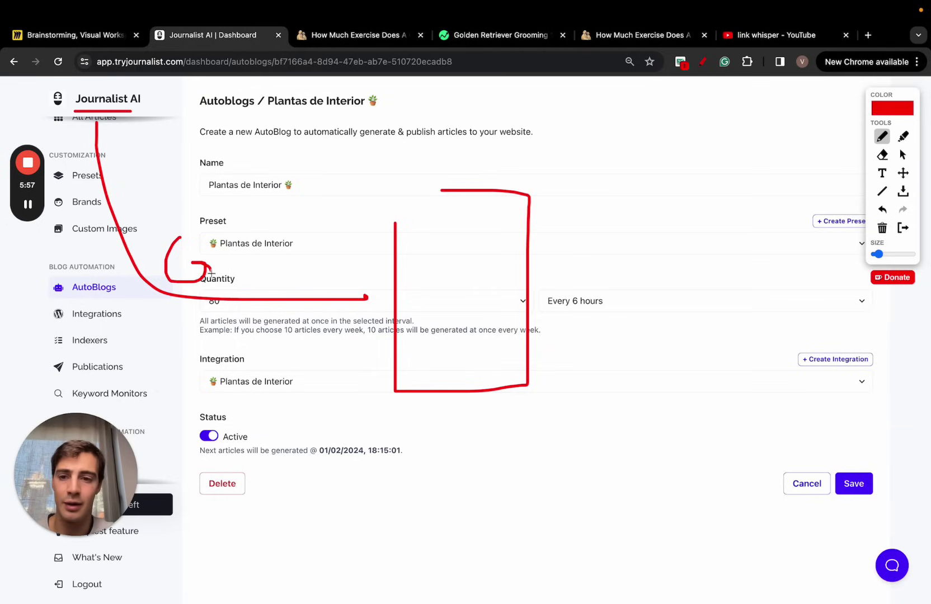
pyautogui.moveTo(278, 269); pyautogui.dragTo(282, 238)
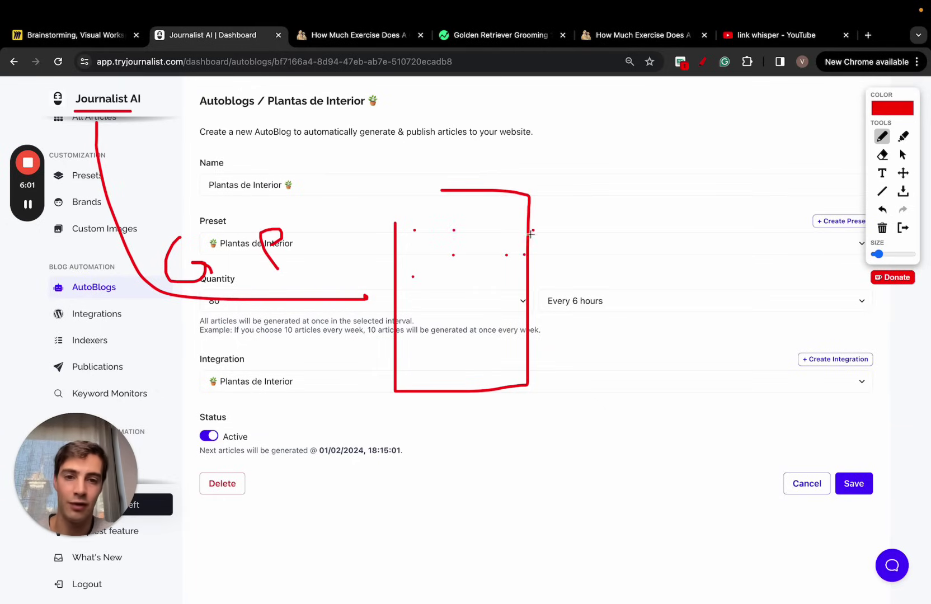
pyautogui.moveTo(531, 234); pyautogui.dragTo(641, 149)
pyautogui.moveTo(527, 234); pyautogui.dragTo(604, 284)
pyautogui.moveTo(637, 155)
pyautogui.mouseDown()
pyautogui.moveTo(637, 338)
pyautogui.moveTo(687, 131)
pyautogui.moveTo(664, 132)
pyautogui.mouseUp()
pyautogui.moveTo(650, 143)
pyautogui.mouseDown()
pyautogui.moveTo(650, 158)
pyautogui.moveTo(664, 142)
pyautogui.mouseUp()
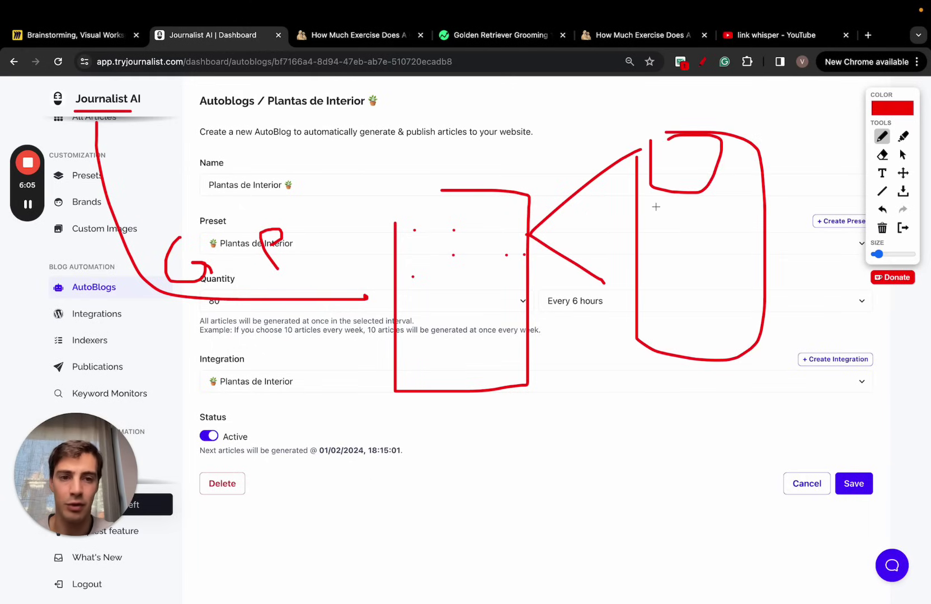
pyautogui.moveTo(655, 207)
pyautogui.mouseDown()
pyautogui.moveTo(757, 206)
pyautogui.moveTo(704, 219)
pyautogui.moveTo(731, 232)
pyautogui.mouseUp()
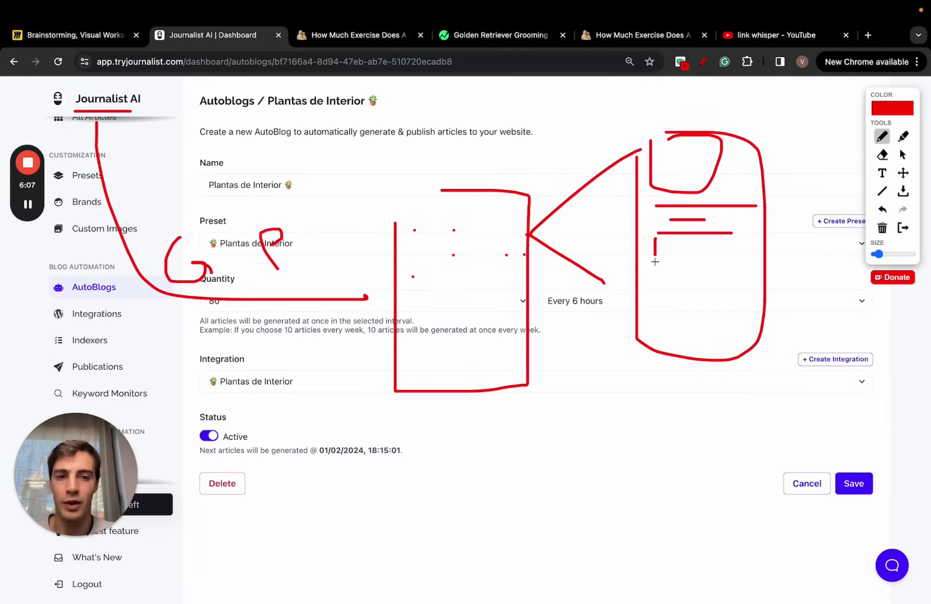
pyautogui.moveTo(654, 261); pyautogui.dragTo(671, 242)
pyautogui.moveTo(675, 306); pyautogui.dragTo(684, 277)
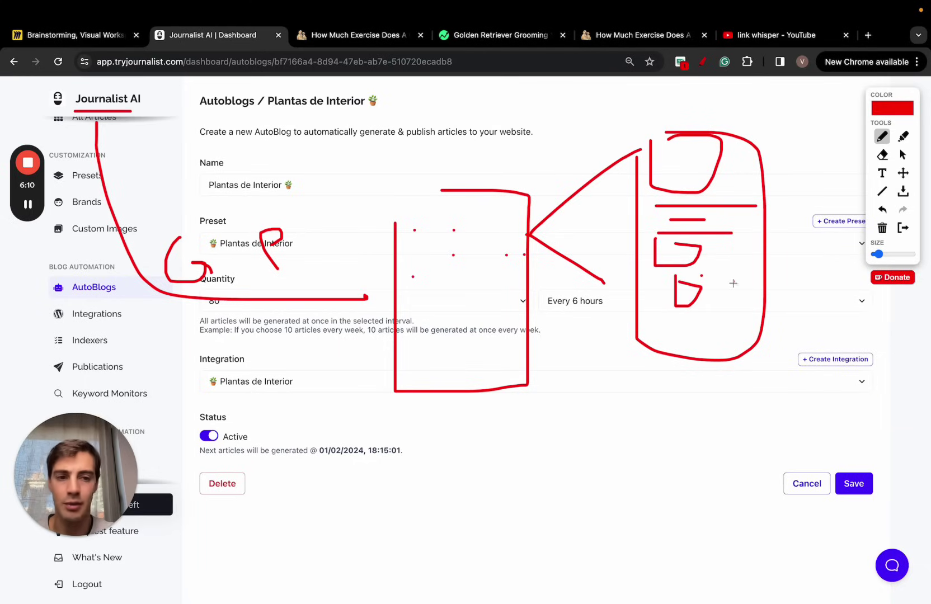
pyautogui.moveTo(511, 252); pyautogui.dragTo(456, 268)
pyautogui.moveTo(443, 223); pyautogui.dragTo(425, 230)
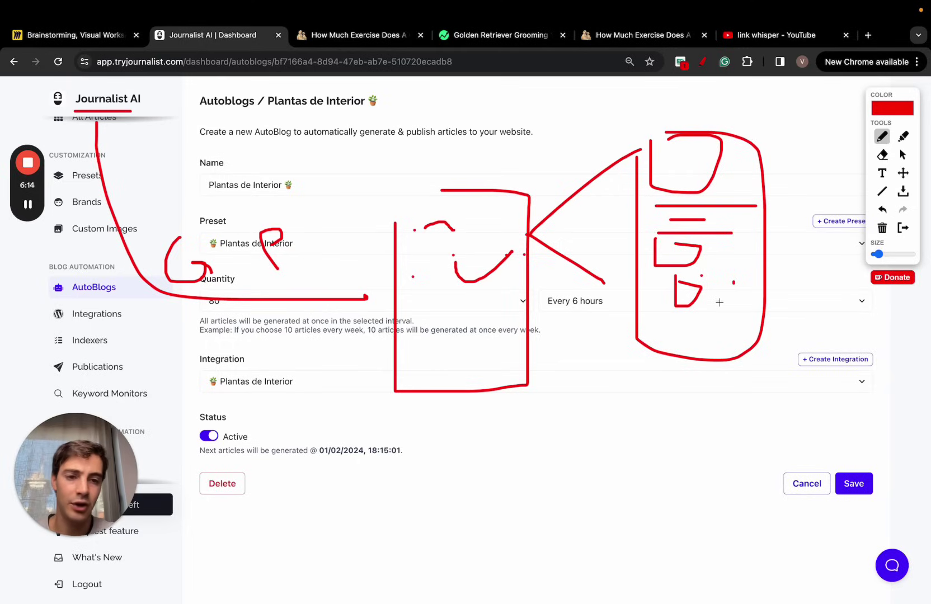
# Clear the screen drawings and flip through the article tabs back to the Journalist AI dashboard.
pyautogui.click(902, 228)
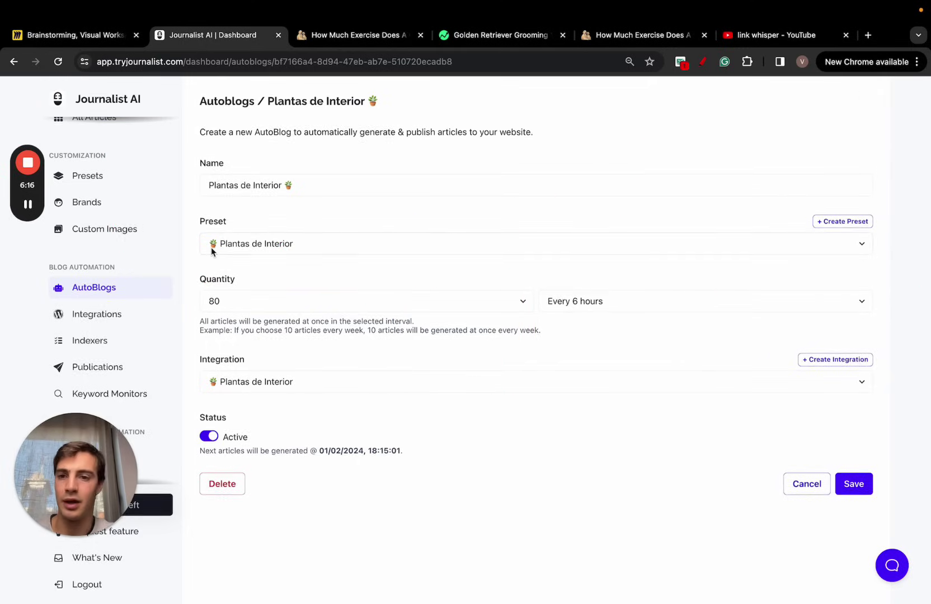
pyautogui.click(396, 37)
pyautogui.click(502, 35)
pyautogui.scroll(-5, 446, 318)
pyautogui.scroll(5, 446, 318)
pyautogui.scroll(10, 446, 319)
pyautogui.click(224, 34)
pyautogui.click(473, 38)
pyautogui.click(174, 41)
pyautogui.scroll(-3, 138, 291)
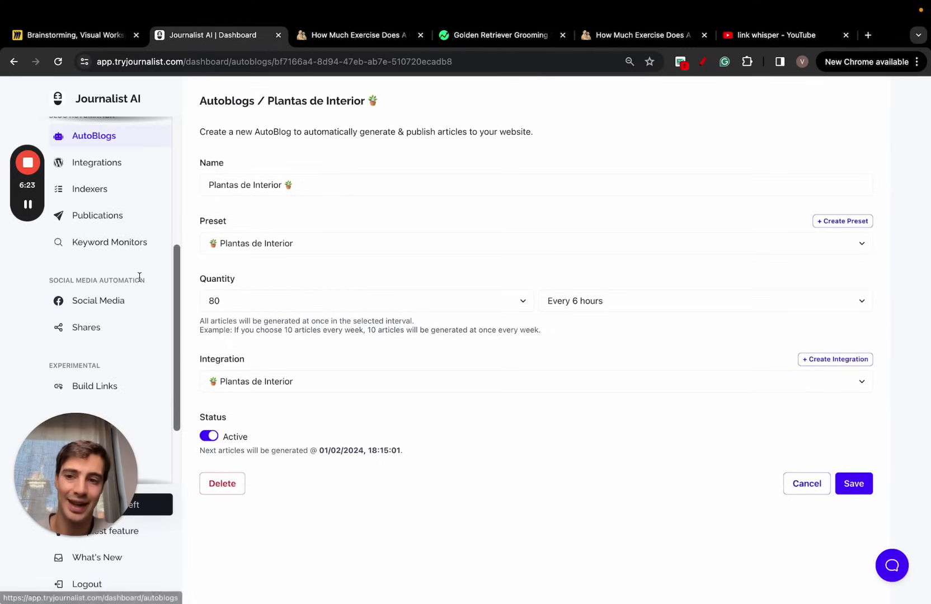
pyautogui.scroll(1, 124, 321)
# Start a new Social Media account and keep Facebook as its type.
pyautogui.click(112, 341)
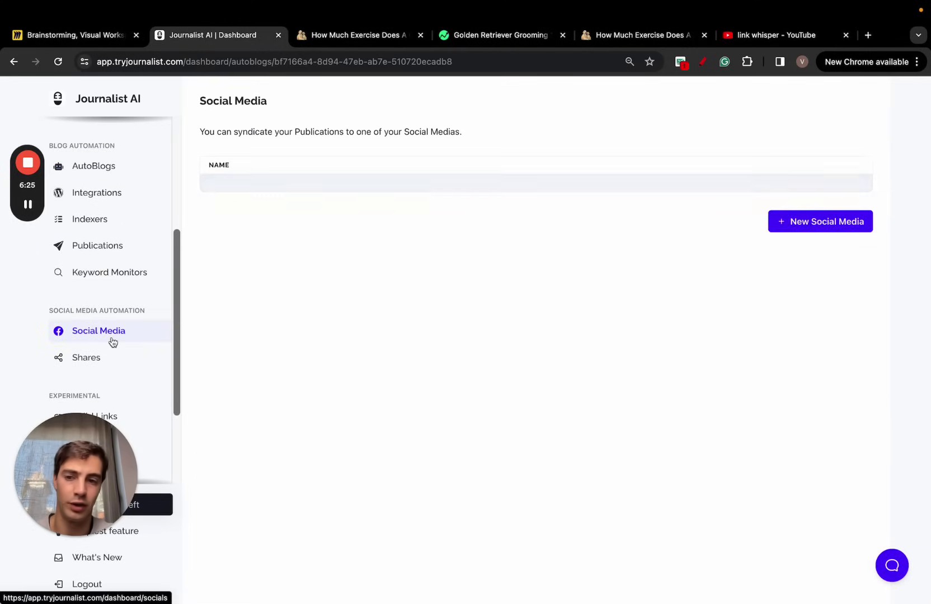
pyautogui.click(801, 222)
pyautogui.click(337, 221)
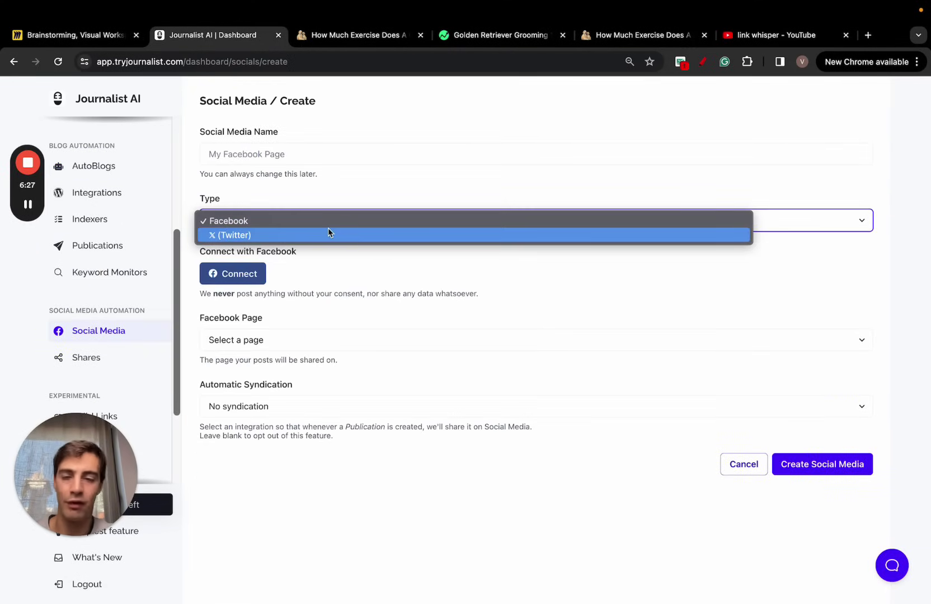
pyautogui.click(354, 201)
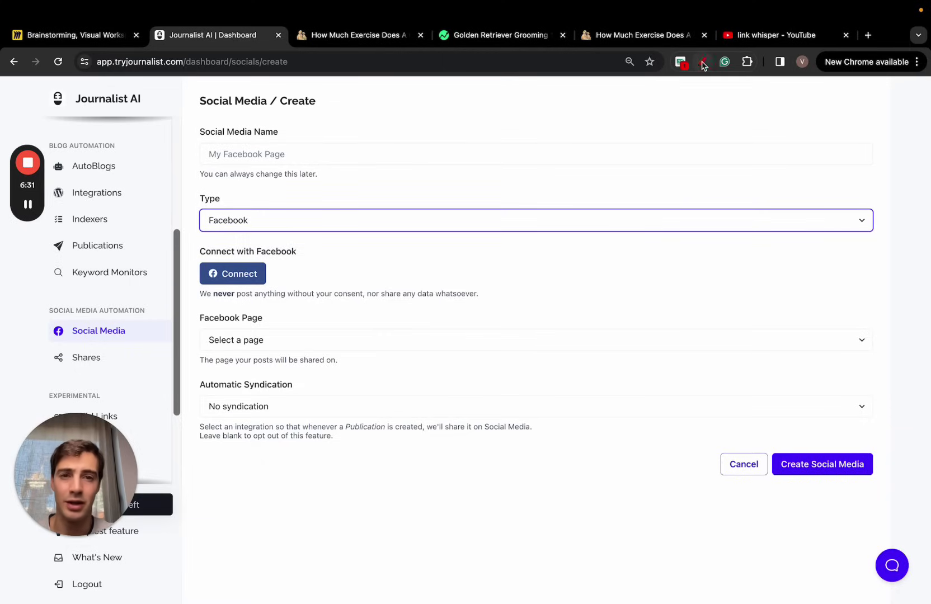
# Load the tryjournalist.com homepage and open the AI SEO case study from Case Studies.
pyautogui.click(337, 39)
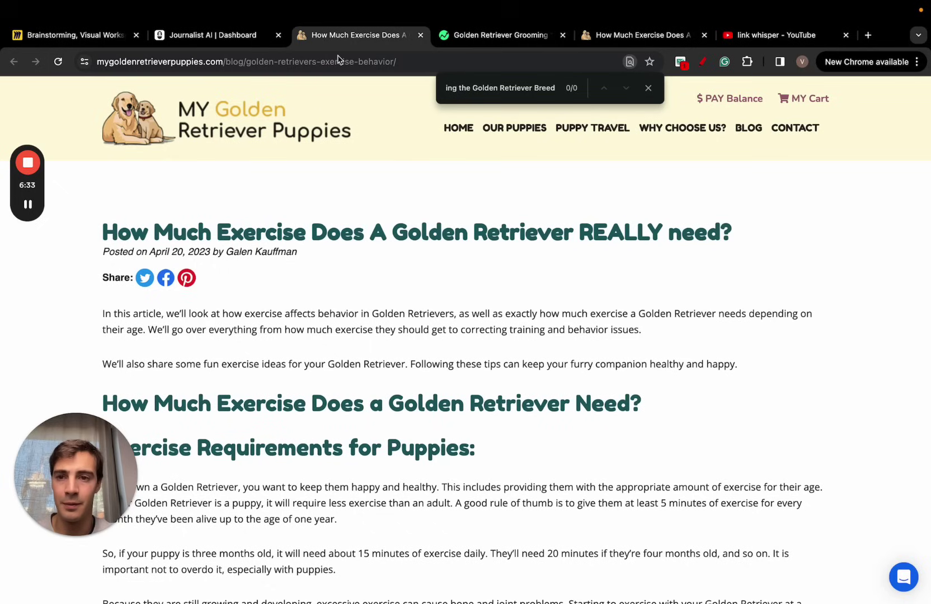
pyautogui.click(338, 61)
pyautogui.write('tr')
pyautogui.press('BackSpace')
pyautogui.press('BackSpace')
pyautogui.hotkey('ctrl', 'a')
pyautogui.write('tr')
pyautogui.press('Return')
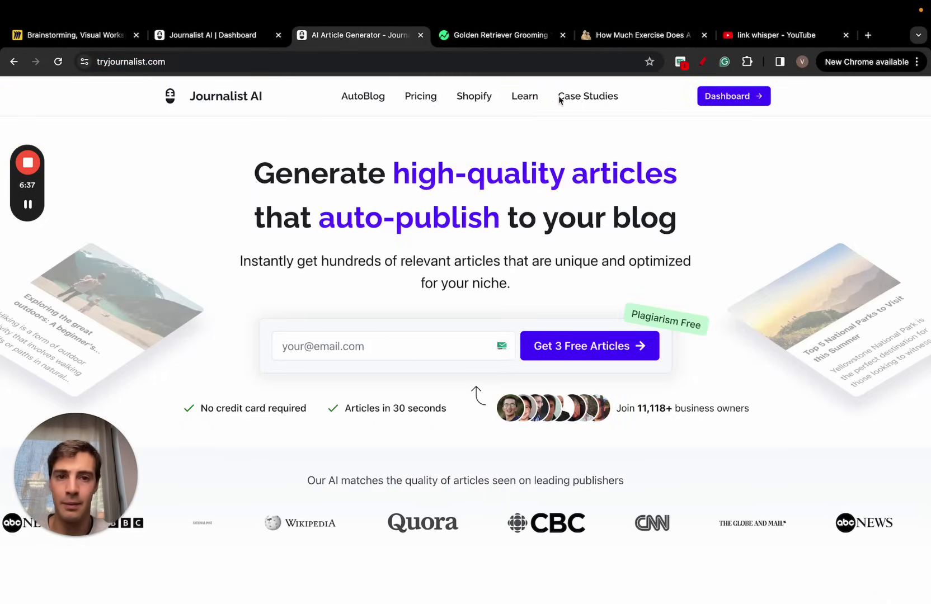
pyautogui.click(582, 97)
pyautogui.scroll(-2, 486, 261)
pyautogui.click(486, 262)
pyautogui.scroll(-5, 614, 314)
pyautogui.scroll(-5, 596, 317)
pyautogui.scroll(-5, 587, 320)
pyautogui.scroll(-10, 587, 321)
pyautogui.scroll(5, 587, 319)
pyautogui.scroll(5, 592, 316)
pyautogui.scroll(2, 589, 321)
pyautogui.scroll(5, 594, 367)
pyautogui.scroll(3, 603, 350)
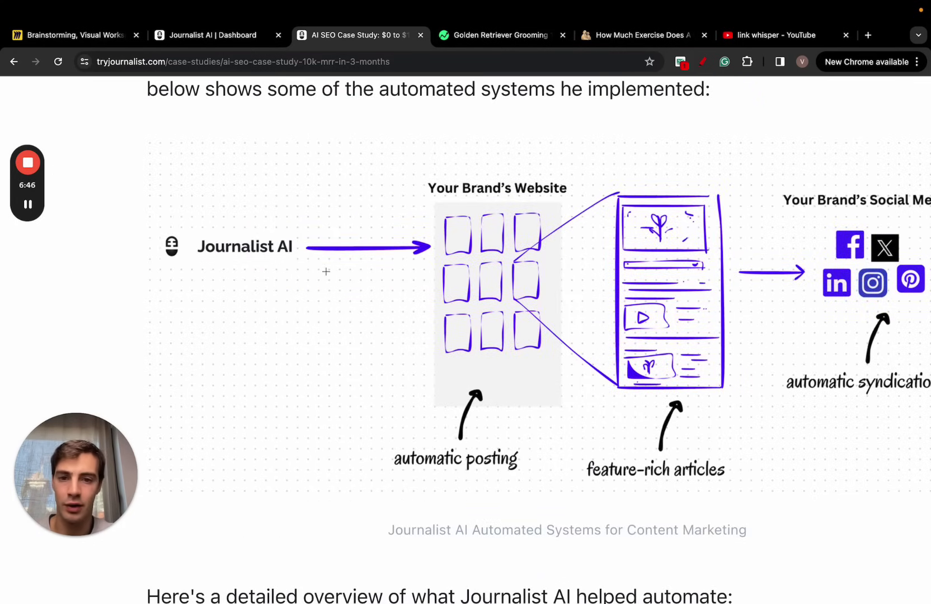
# Annotate the automation diagram: underline Journalist AI, Your Brand's Website, automatic posting; circle articles and social syndication.
pyautogui.moveTo(146, 271); pyautogui.dragTo(327, 271)
pyautogui.moveTo(442, 196); pyautogui.dragTo(592, 195)
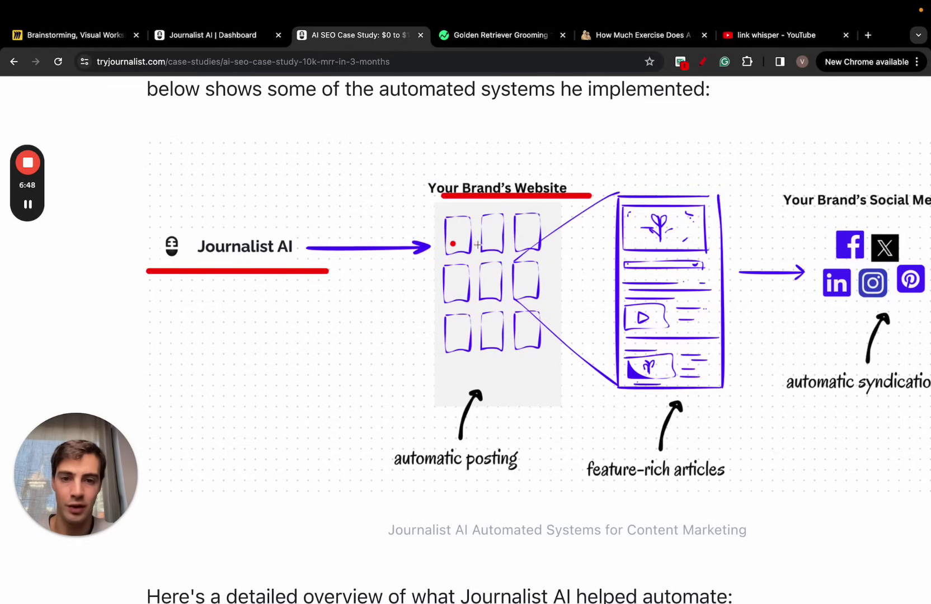
pyautogui.moveTo(410, 474); pyautogui.dragTo(516, 475)
pyautogui.hscroll(3, 517, 475)
pyautogui.hscroll(1, 517, 475)
pyautogui.moveTo(550, 183); pyautogui.dragTo(454, 325)
pyautogui.moveTo(565, 399); pyautogui.dragTo(616, 386)
pyautogui.hscroll(4, 533, 315)
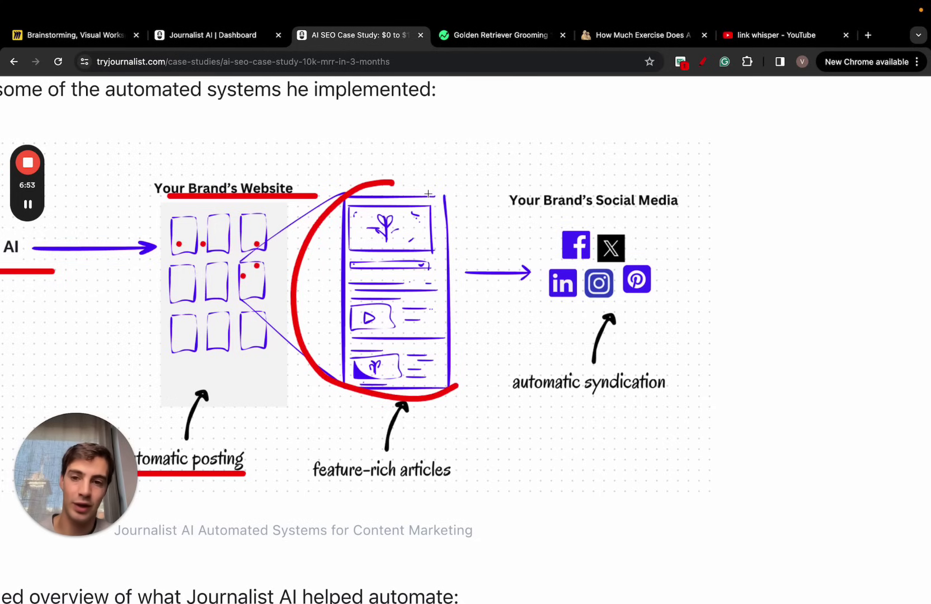
pyautogui.moveTo(569, 155)
pyautogui.mouseDown()
pyautogui.moveTo(531, 388)
pyautogui.moveTo(707, 399)
pyautogui.mouseUp()
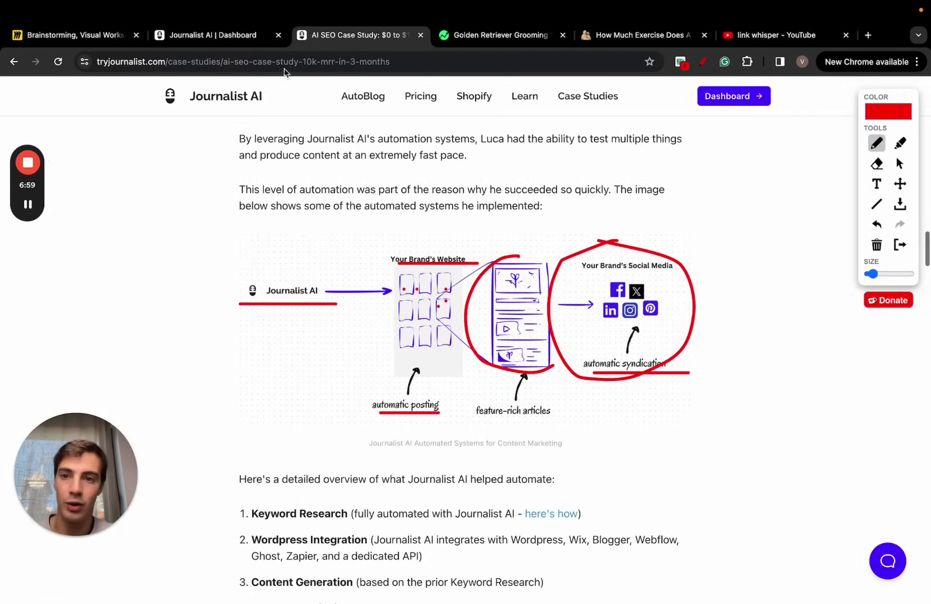
# Back in the dashboard, start creating a new indexer from the Indexers page.
pyautogui.click(252, 38)
pyautogui.scroll(2, 121, 273)
pyautogui.click(118, 287)
pyautogui.click(842, 271)
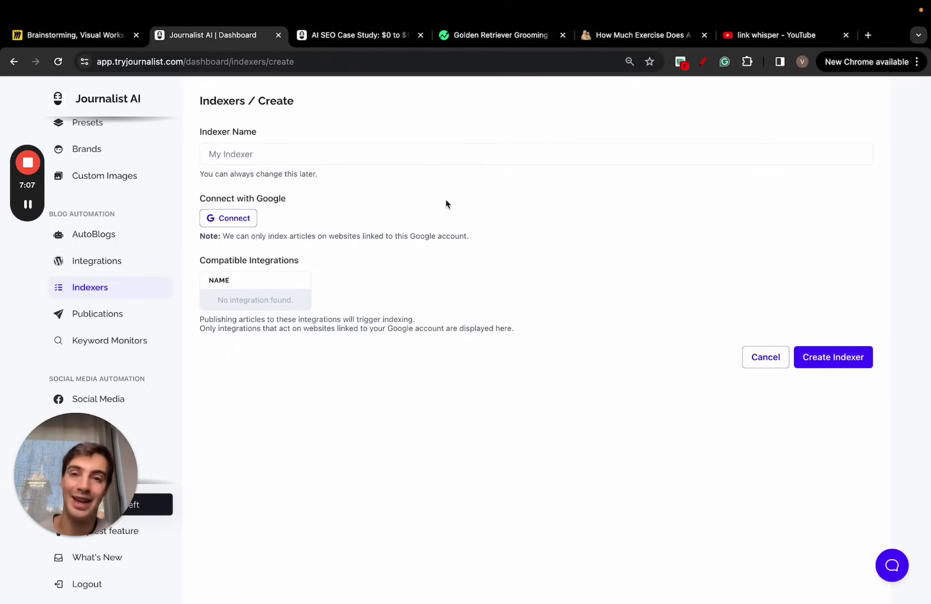
pyautogui.scroll(-1, 131, 313)
# Show the Keyword Monitors list with sites like curateanything.com and fiverr.com.
pyautogui.click(135, 316)
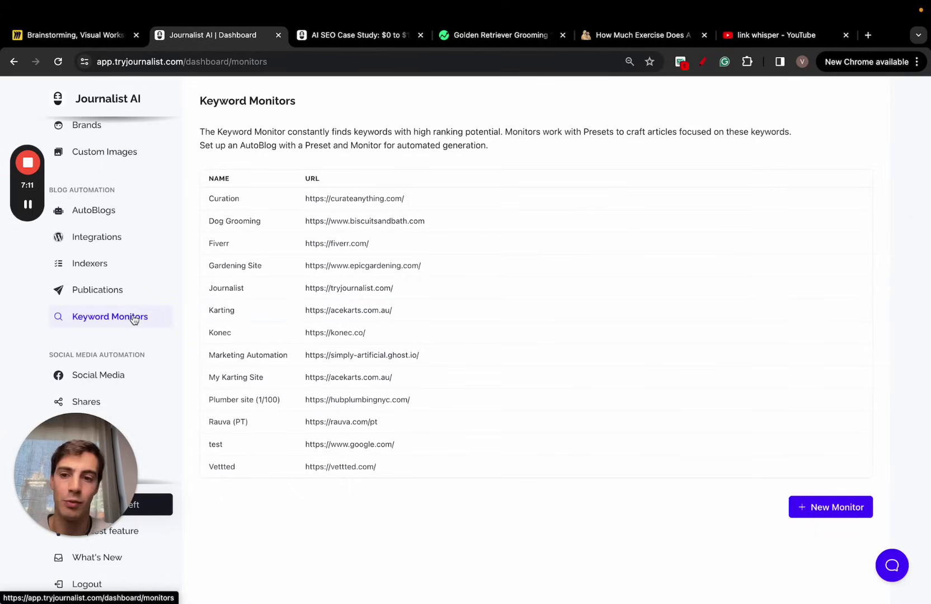
# Review the Gardening Site monitor's suggestion rows 28–37, then go to Generate Articles.
pyautogui.click(371, 268)
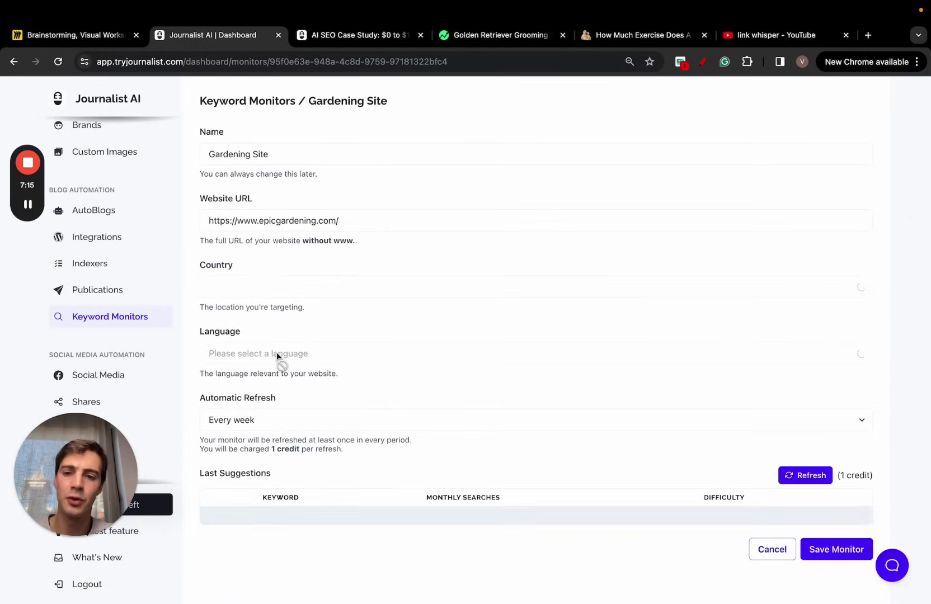
pyautogui.scroll(-3, 492, 395)
pyautogui.scroll(-5, 539, 441)
pyautogui.scroll(-5, 539, 441)
pyautogui.scroll(-1, 539, 442)
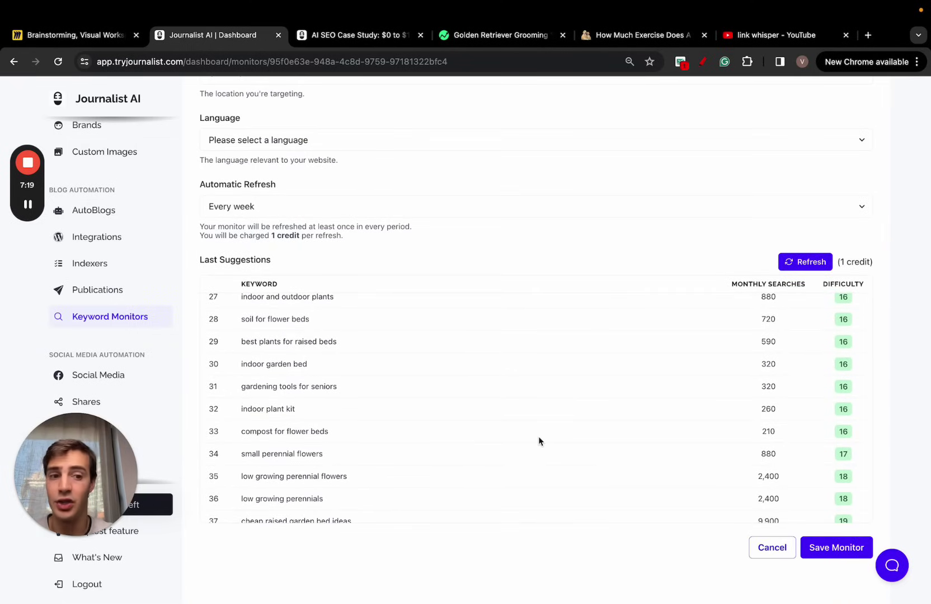
pyautogui.moveTo(756, 314); pyautogui.dragTo(769, 516)
pyautogui.scroll(-8, 680, 421)
pyautogui.scroll(-1, 680, 421)
pyautogui.scroll(5, 655, 408)
pyautogui.scroll(8, 607, 383)
pyautogui.scroll(1, 358, 246)
pyautogui.scroll(3, 126, 251)
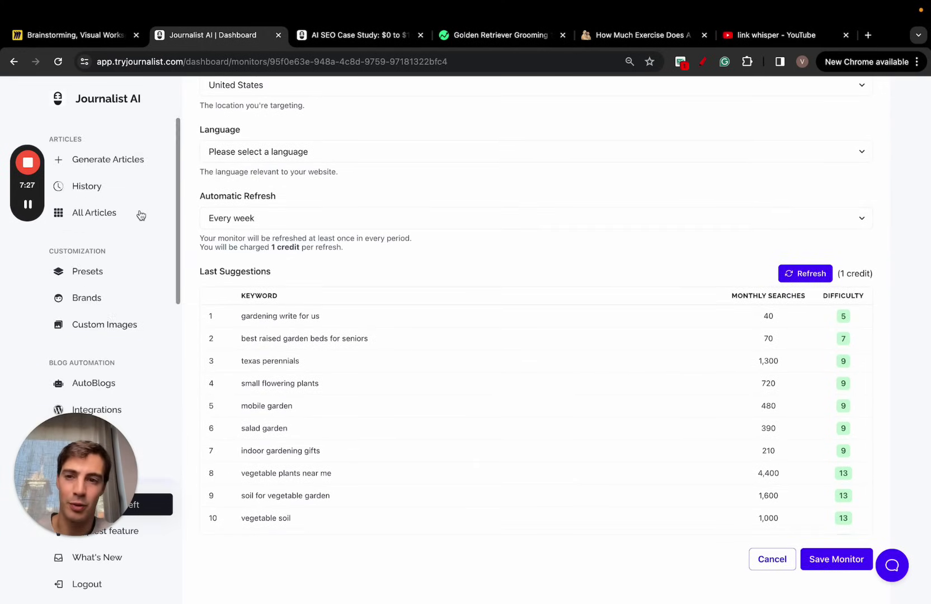
pyautogui.click(129, 107)
pyautogui.scroll(-5, 143, 287)
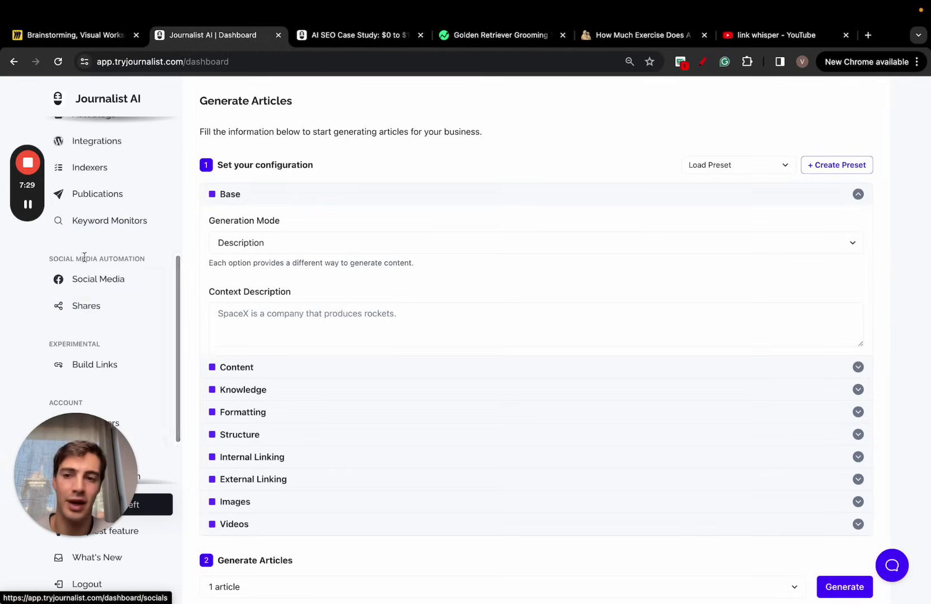
pyautogui.scroll(-1, 124, 359)
# Open the experimental Build Links page and highlight part of its address.
pyautogui.click(75, 337)
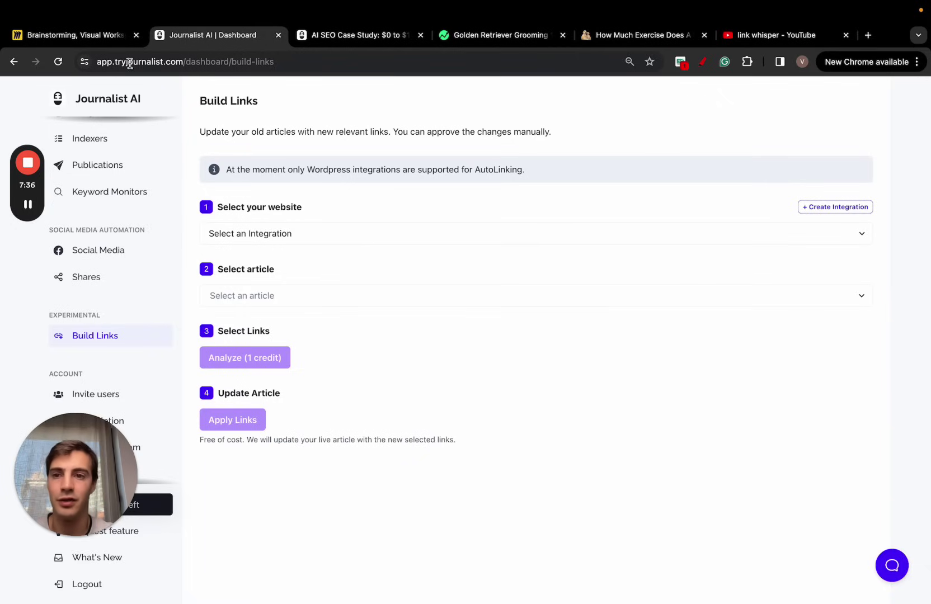
pyautogui.moveTo(115, 64); pyautogui.dragTo(195, 64)
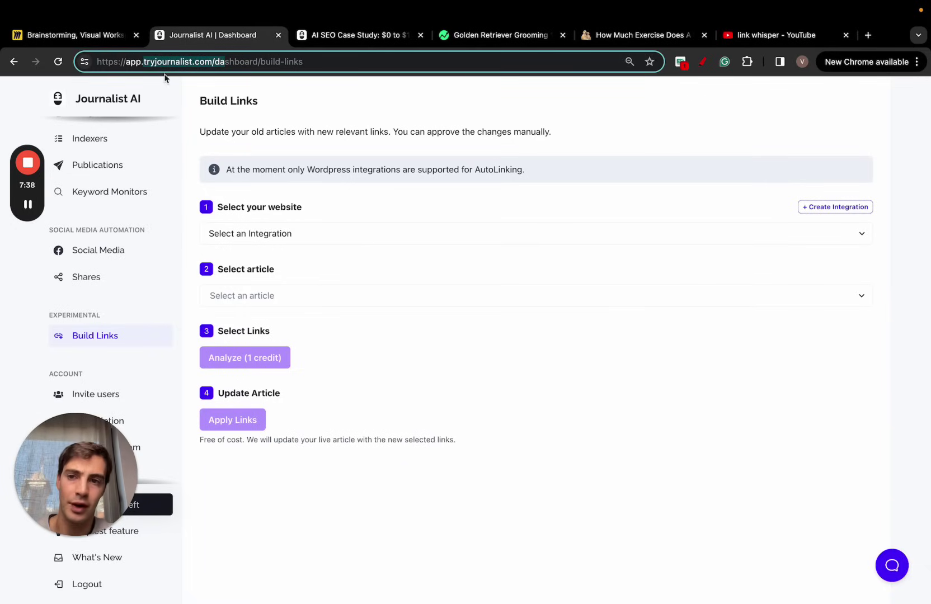